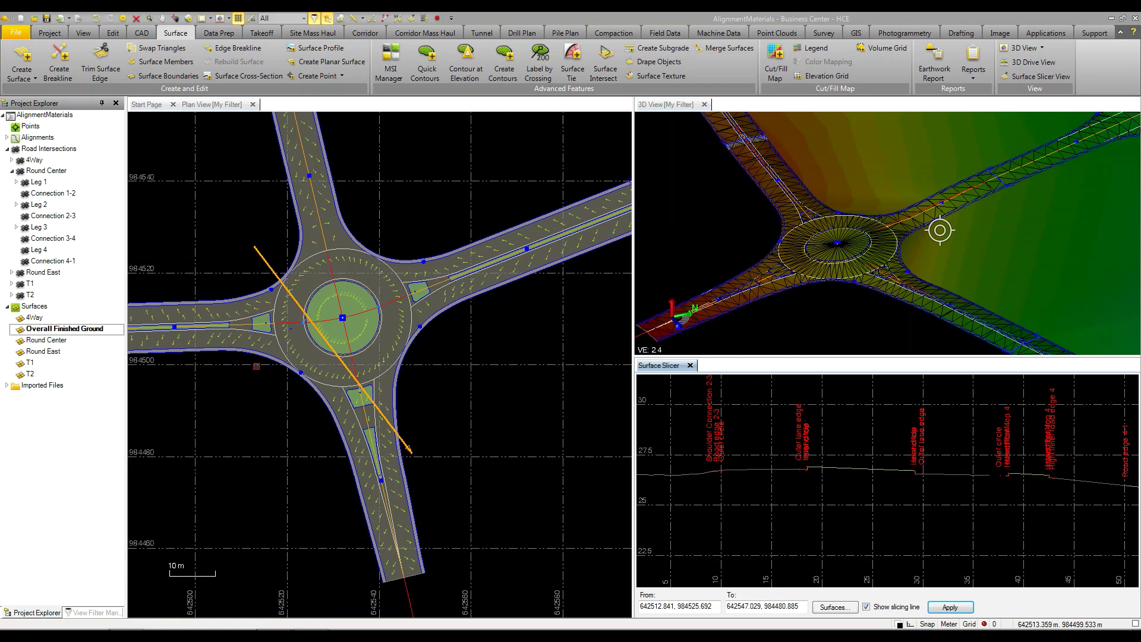
# Step: Slice the surface across the central roundabout from its north-northeast side to its south-southwest side
pyautogui.click(377, 212)
pyautogui.scroll(-5, 376, 213)
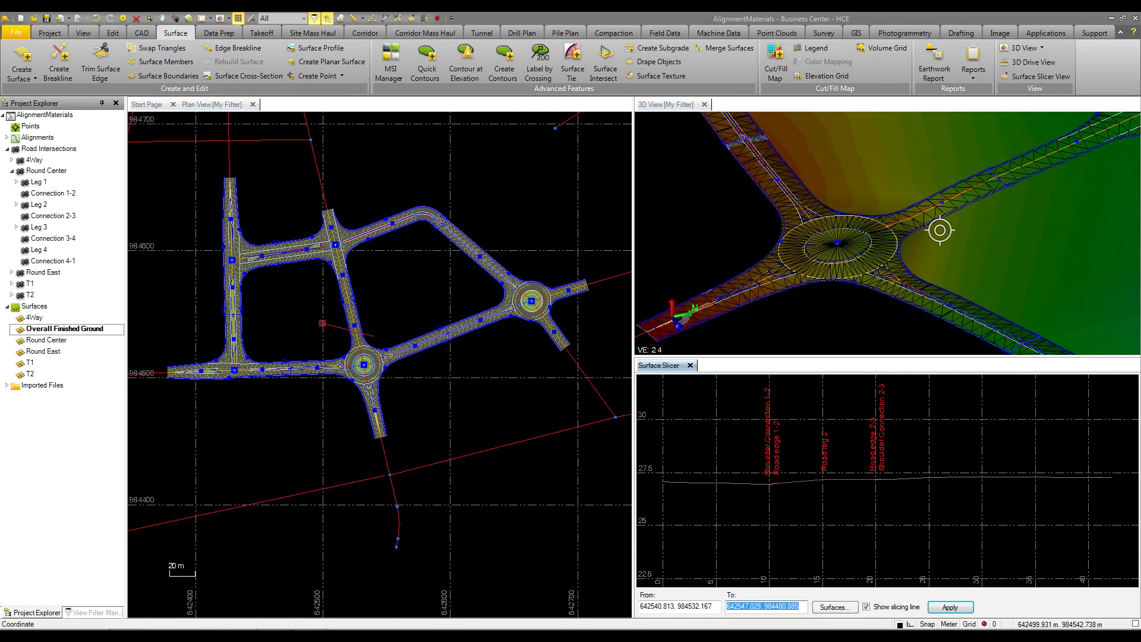
pyautogui.scroll(2, 326, 316)
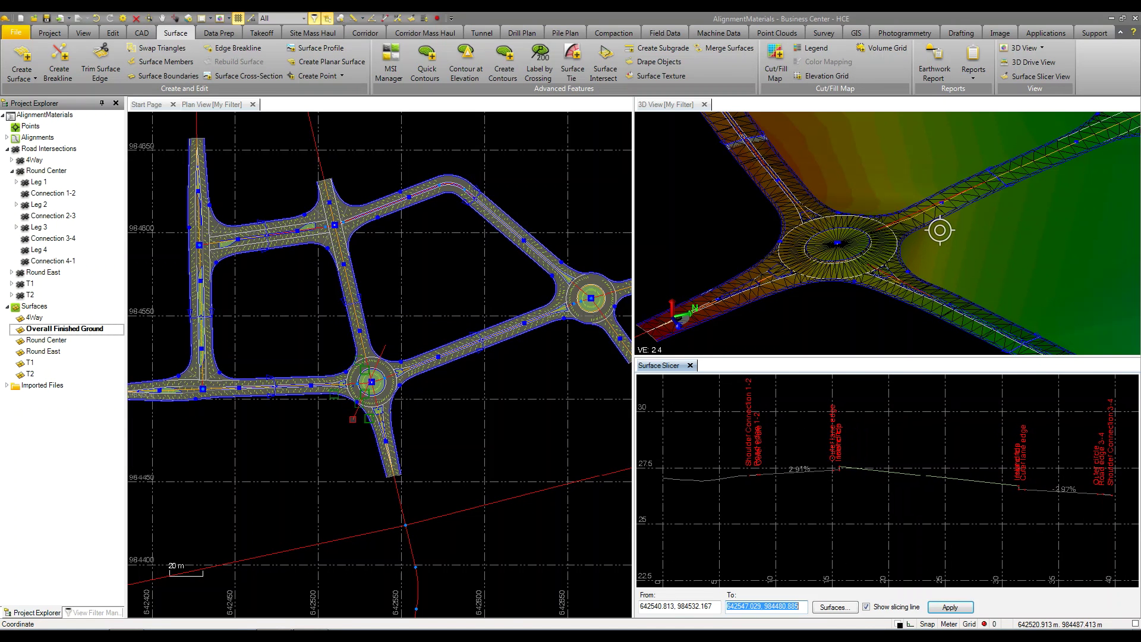
pyautogui.click(352, 419)
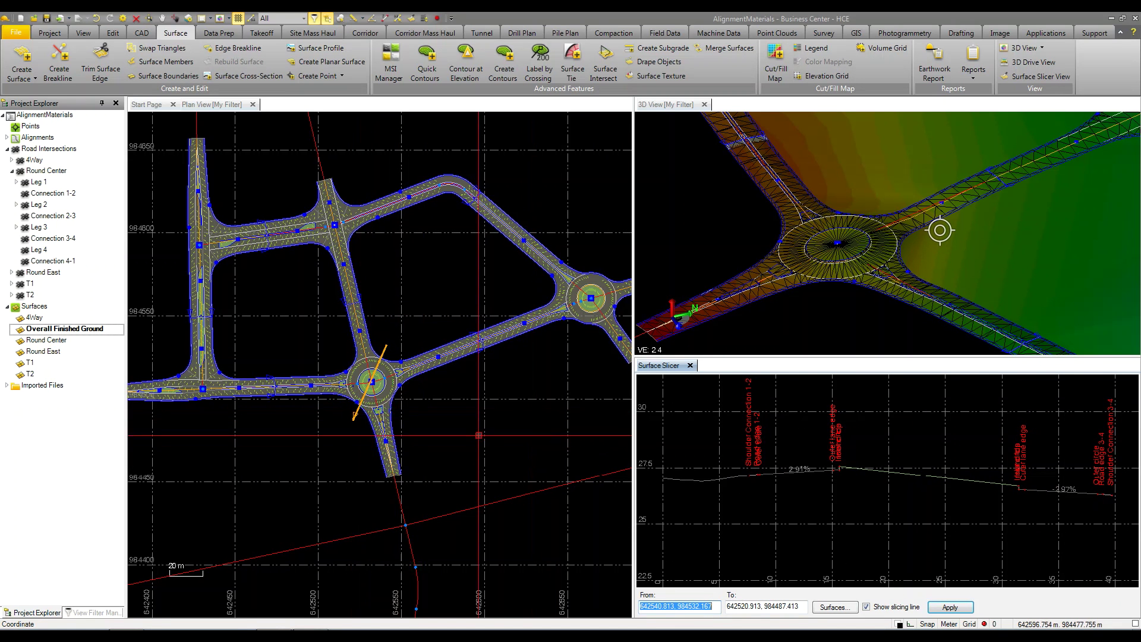
# Step: Slice the central roundabout from 642514.116, 984527.122 to 642549.752, 984478.019 and examine the curb and island breaks in the profile
pyautogui.click(336, 349)
pyautogui.scroll(4, 404, 425)
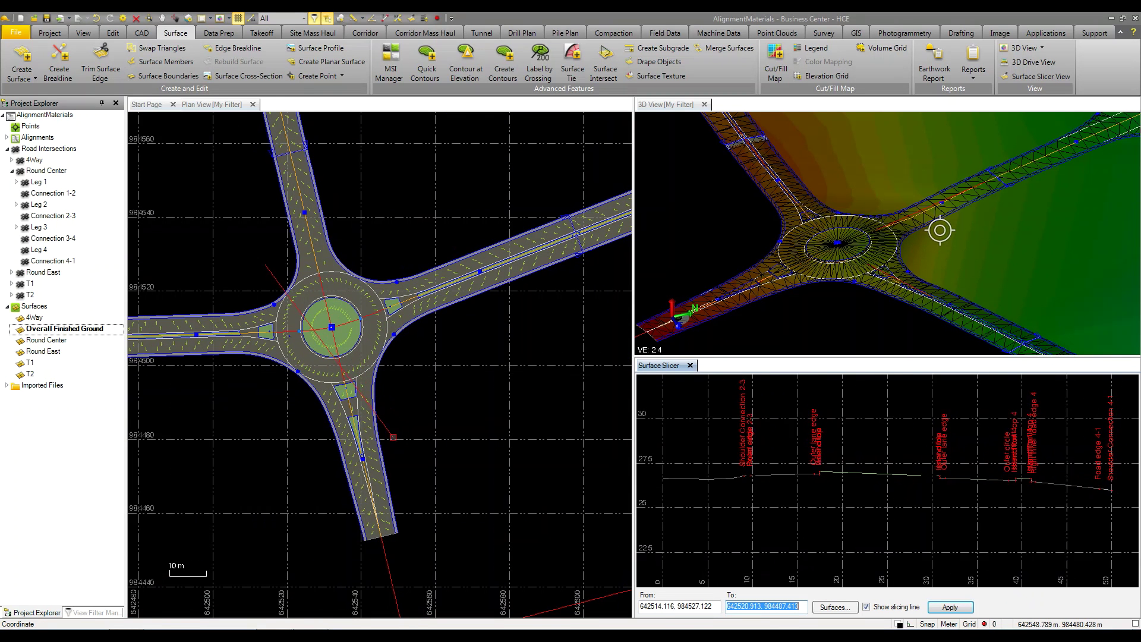
pyautogui.click(396, 445)
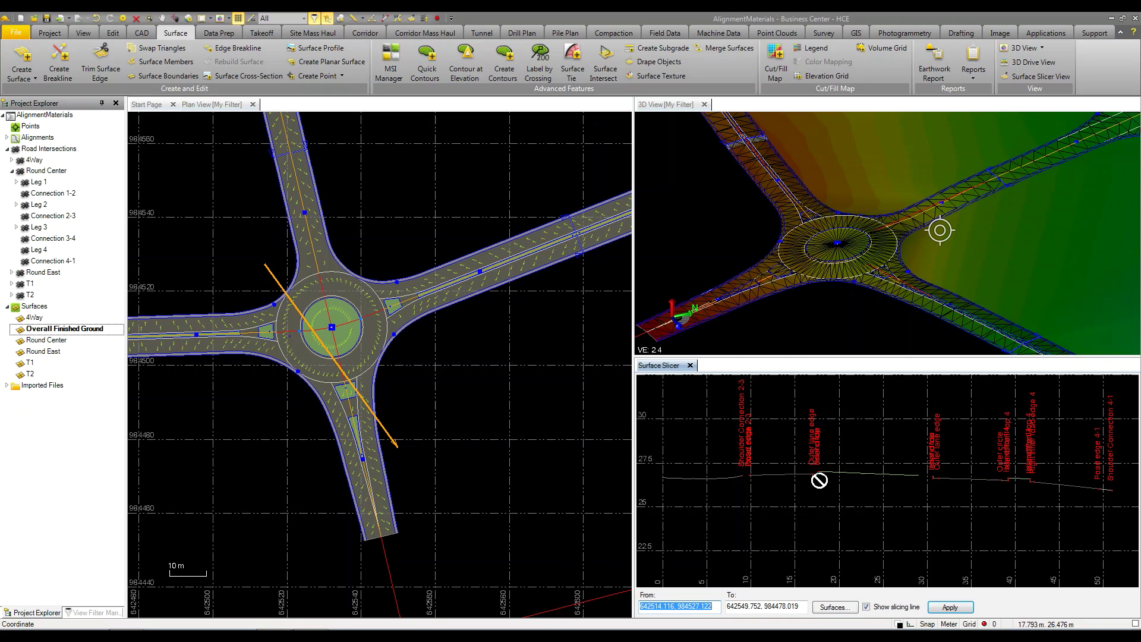
pyautogui.scroll(4, 827, 479)
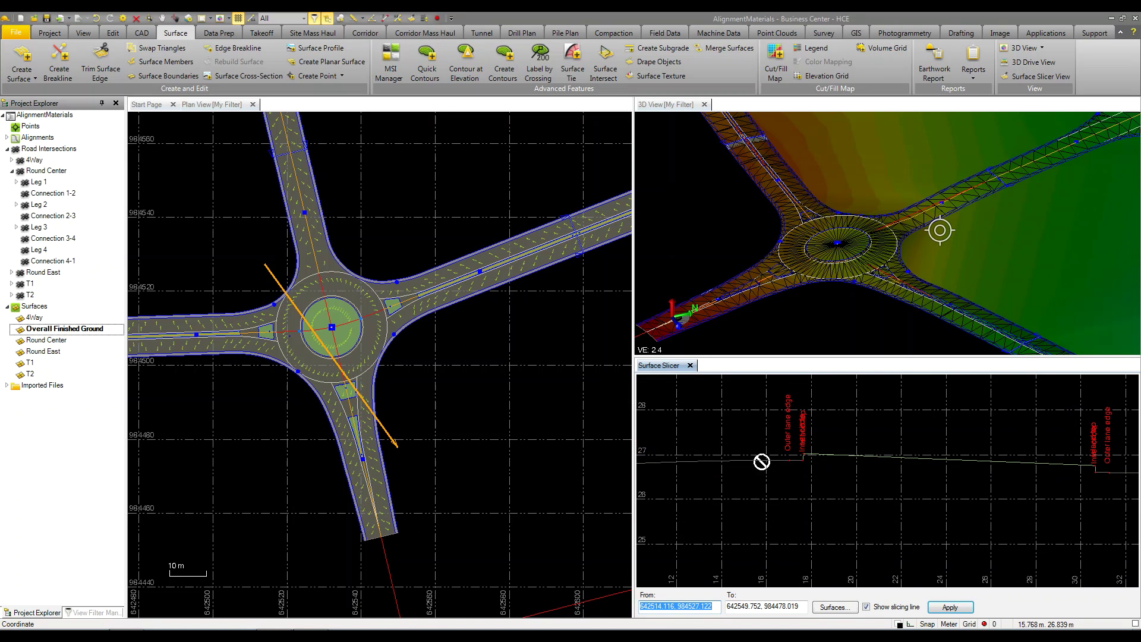
pyautogui.scroll(-3, 1004, 511)
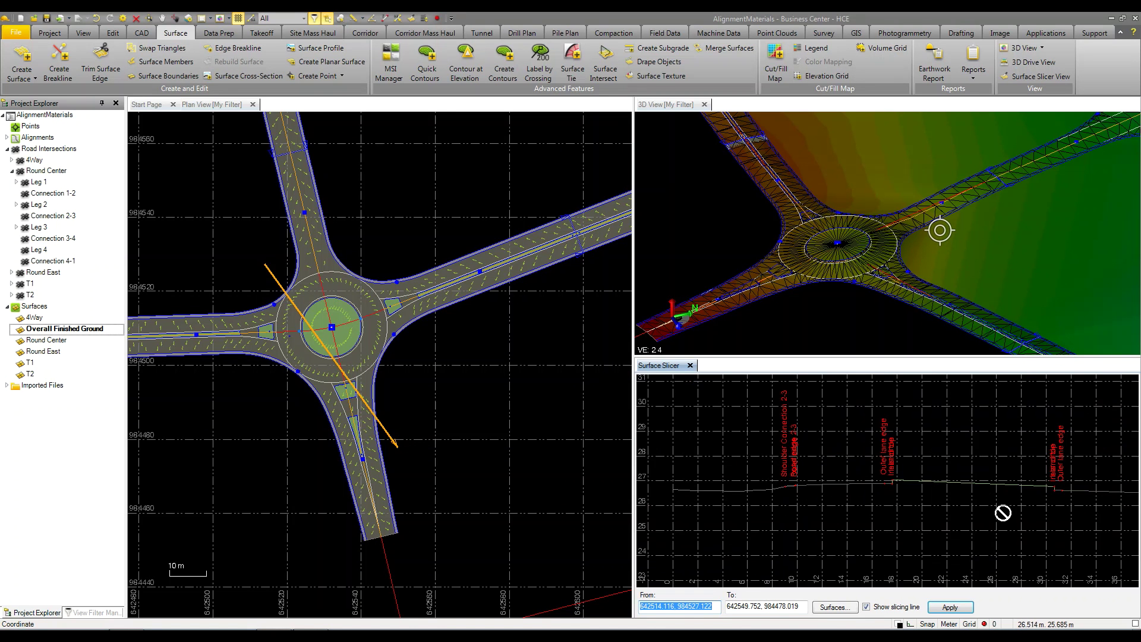
pyautogui.scroll(-1, 942, 496)
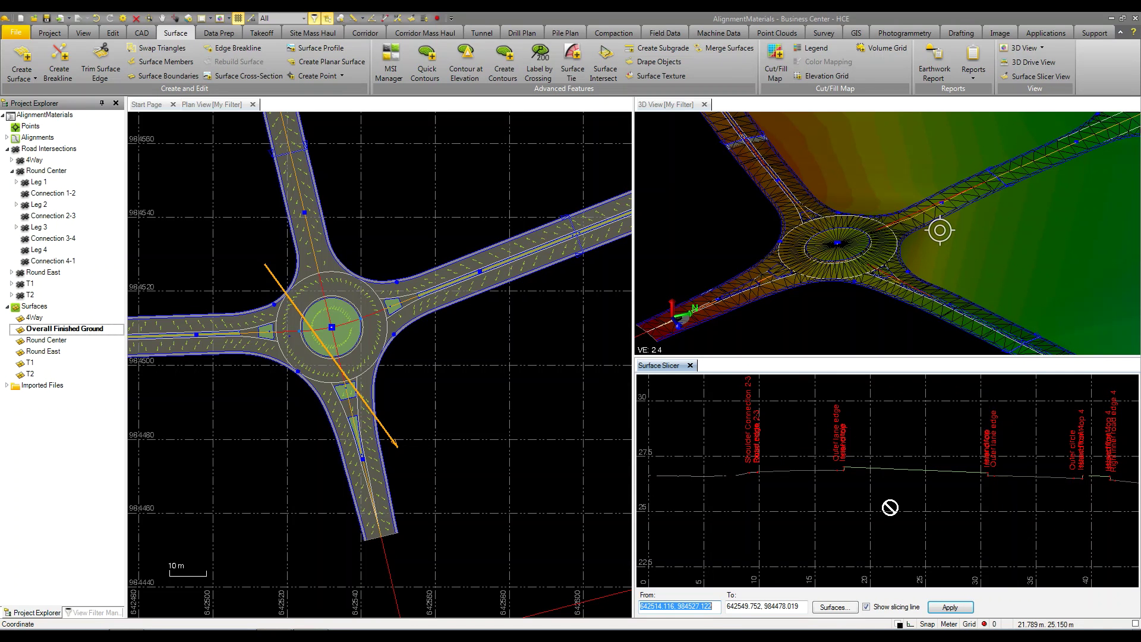
# Step: Select the Overall Finished Ground surface and inspect its triangulation around the roundabout in 3D
pyautogui.click(54, 330)
pyautogui.scroll(-3, 938, 179)
pyautogui.scroll(3, 940, 179)
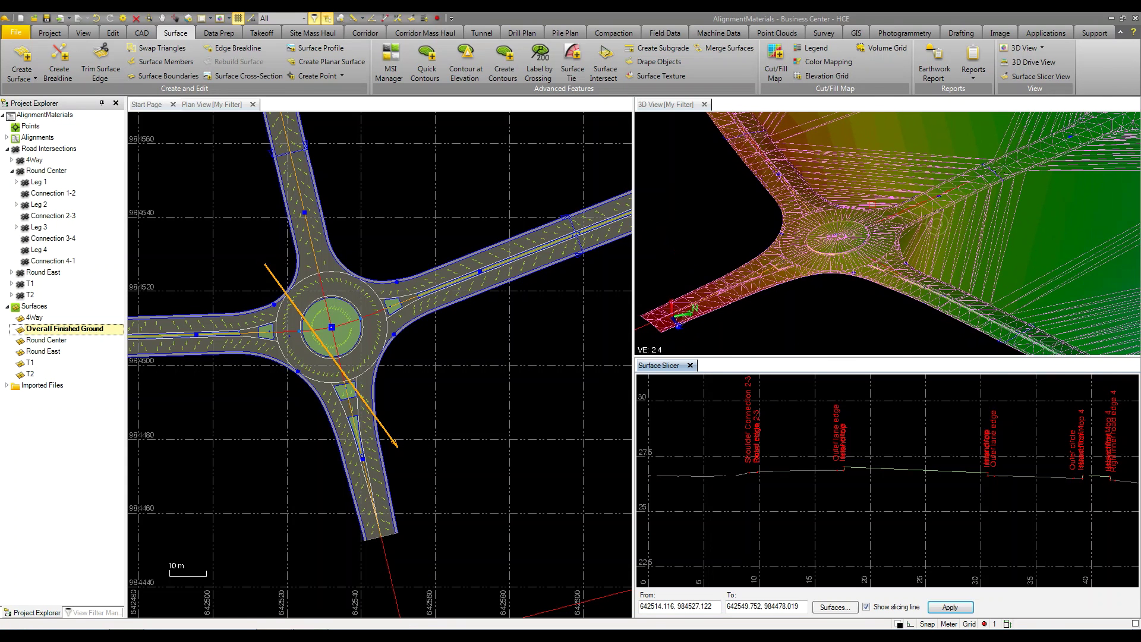
pyautogui.moveTo(942, 176); pyautogui.dragTo(937, 218, button='middle')
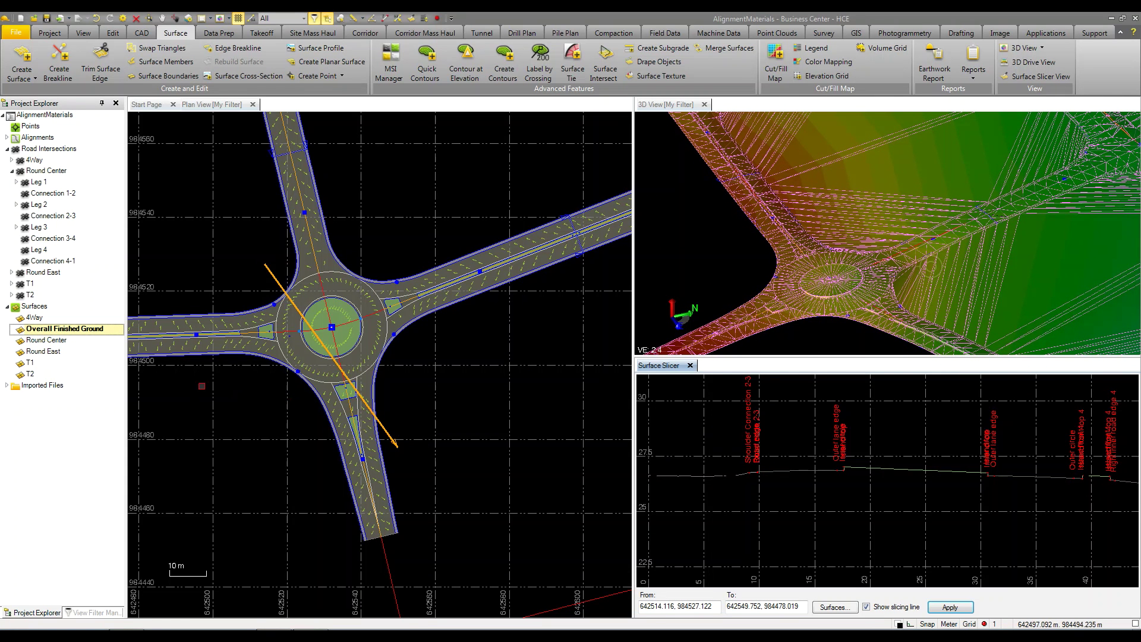
# Step: Open the Material and Site Improvement Manager and review the Sod landscaping material's measurement, cost and shading settings
pyautogui.click(387, 59)
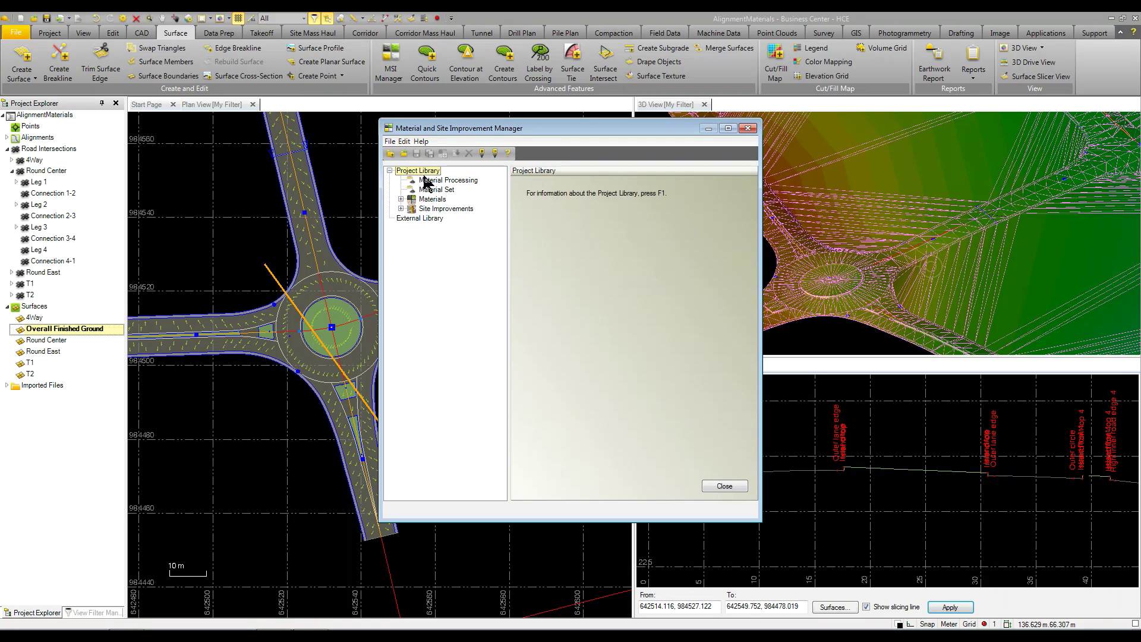
pyautogui.click(401, 200)
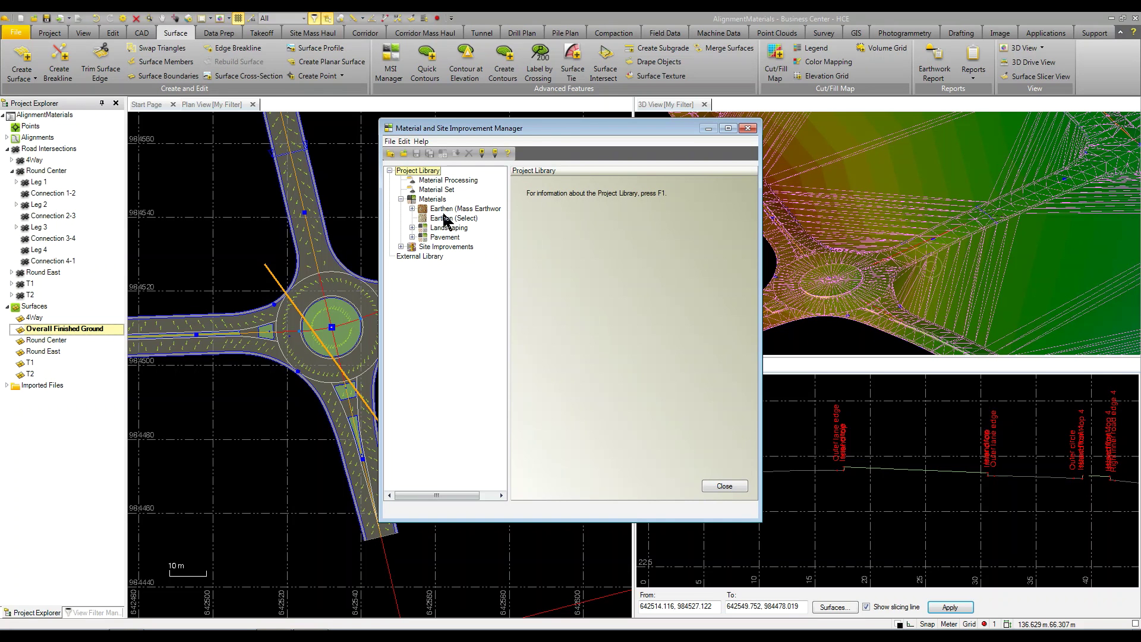
pyautogui.click(412, 227)
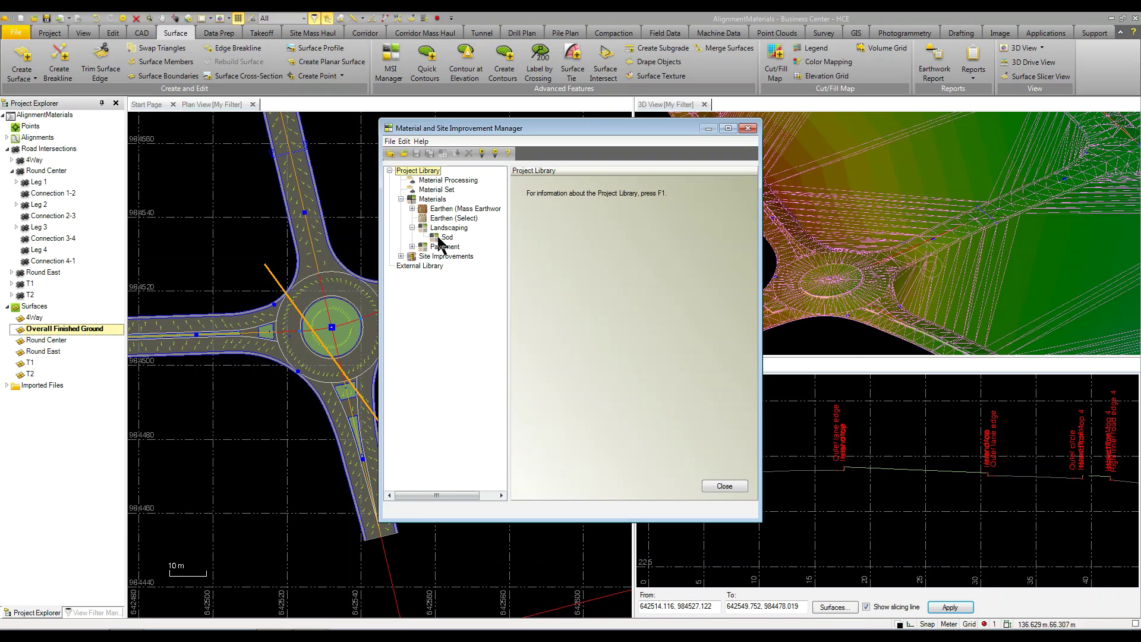
pyautogui.click(443, 238)
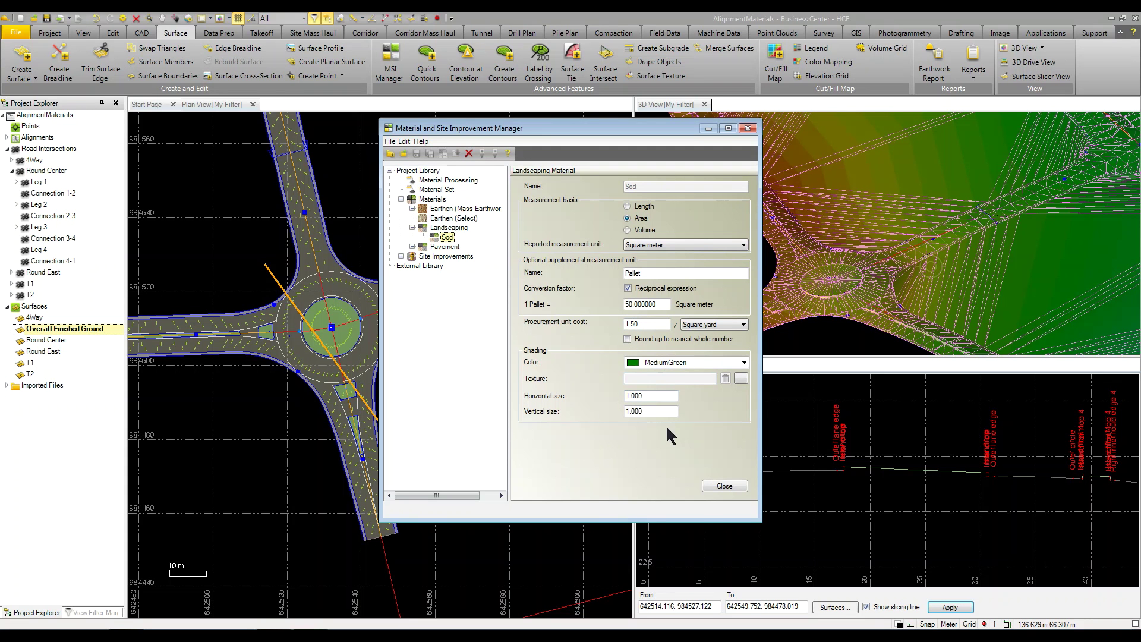
# Step: Review the Asphalt, Concrete 3000PSI, SubBase and Typ1 Gravel pavement materials, including the reported measurement units available for Asphalt
pyautogui.click(411, 246)
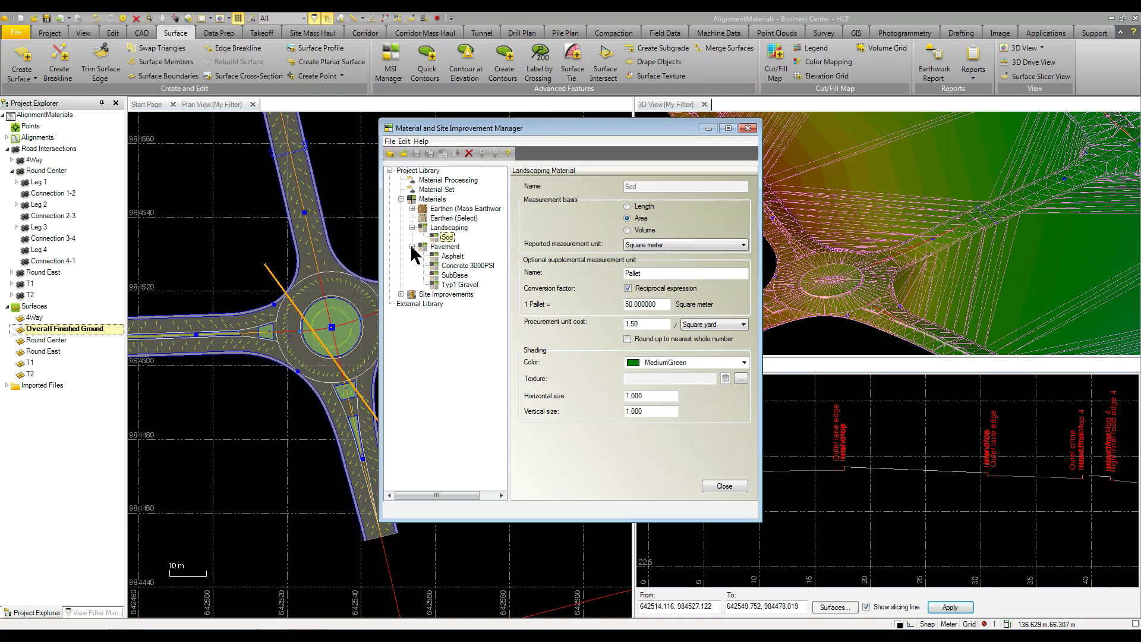
pyautogui.click(453, 257)
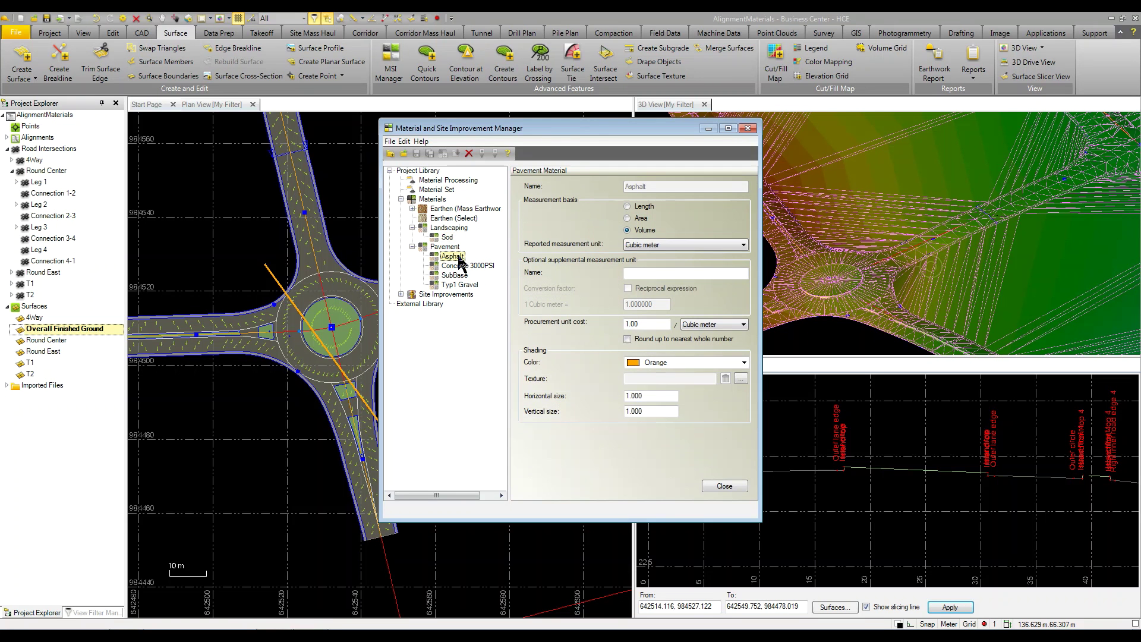
pyautogui.click(642, 246)
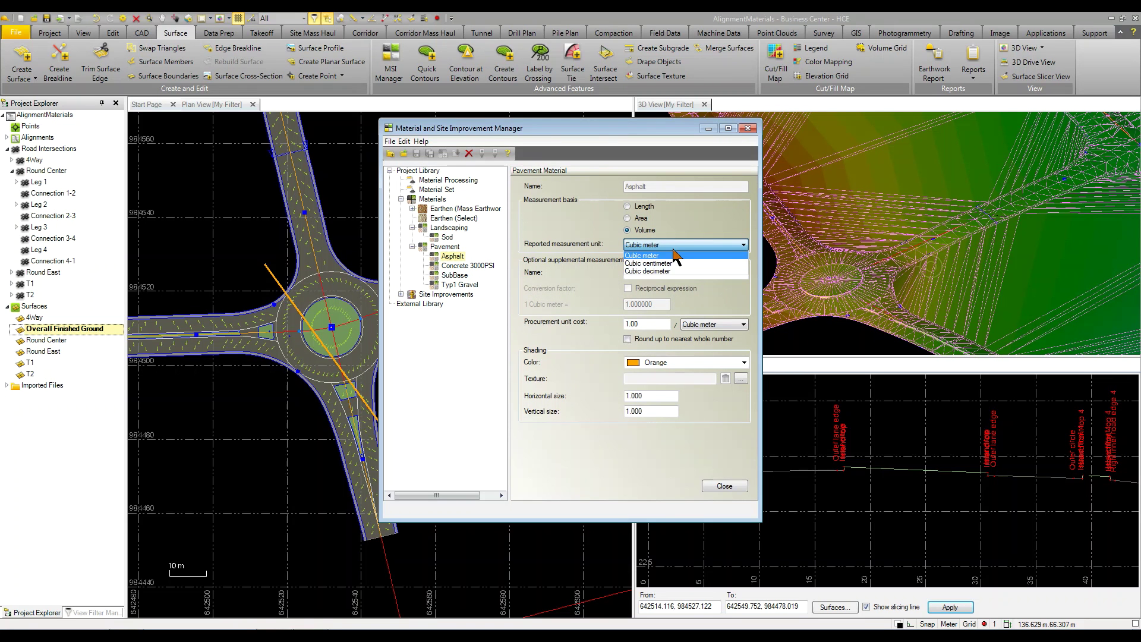
pyautogui.click(591, 217)
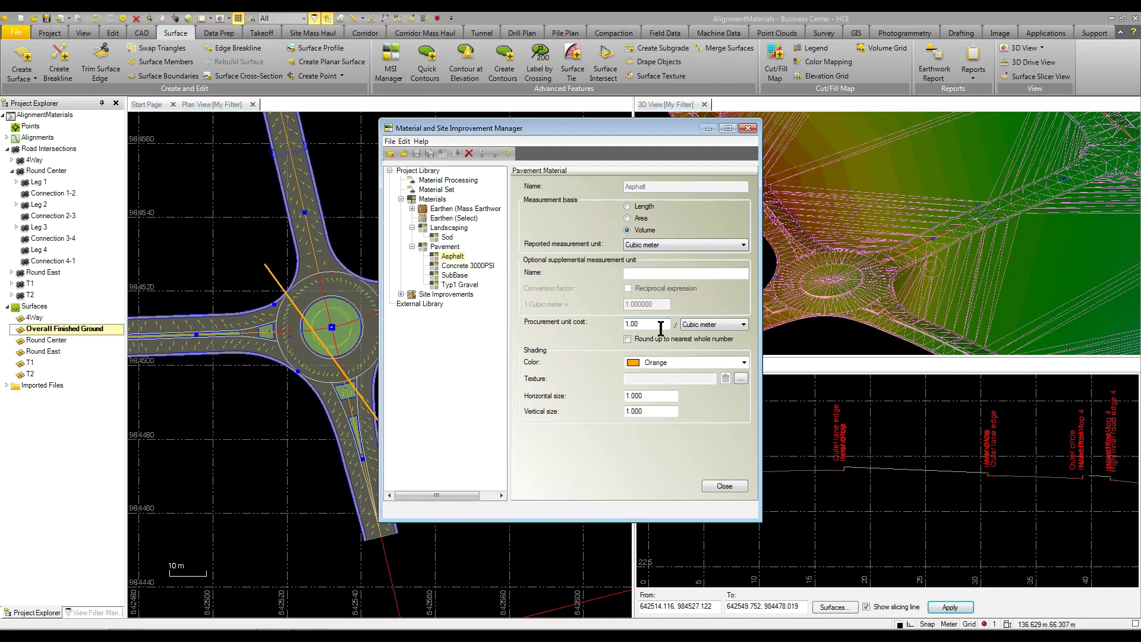
pyautogui.click(468, 268)
pyautogui.click(462, 277)
pyautogui.click(465, 285)
# Step: Review the material layers and thicknesses of the Asphalt, Curb and Island road intersection site improvements, then close the manager
pyautogui.click(401, 294)
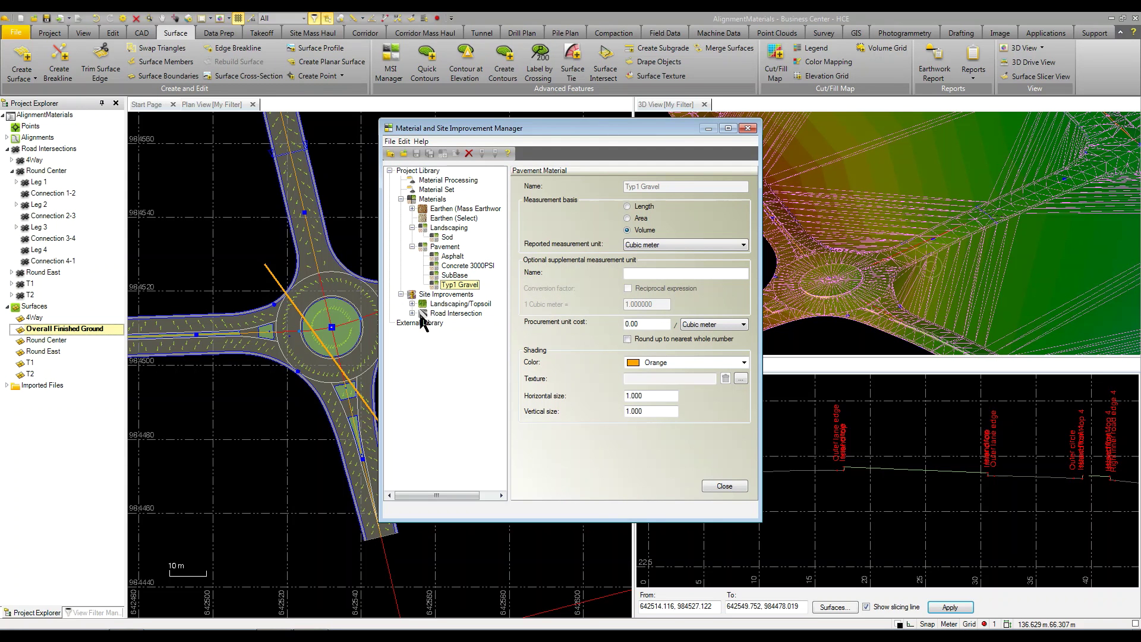
pyautogui.click(412, 313)
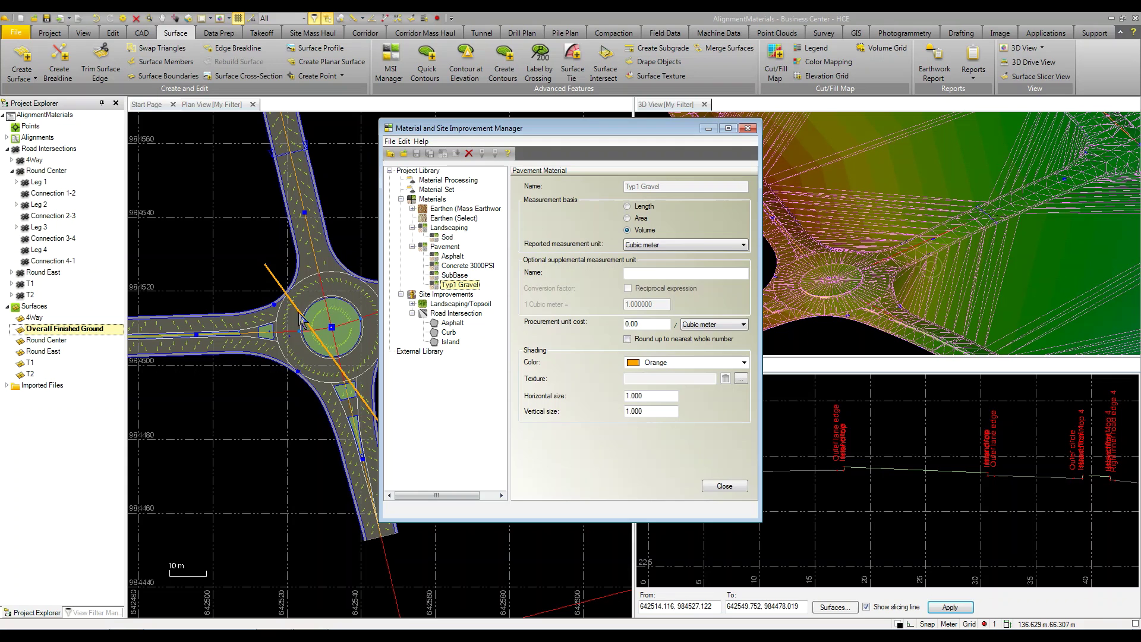
pyautogui.click(447, 325)
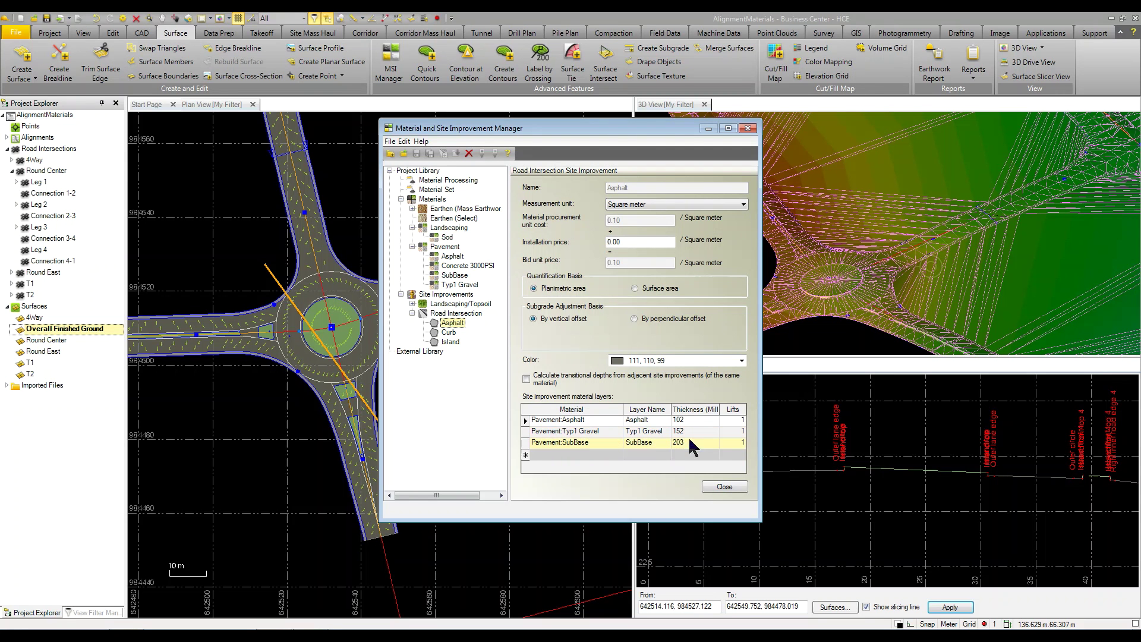
pyautogui.click(449, 333)
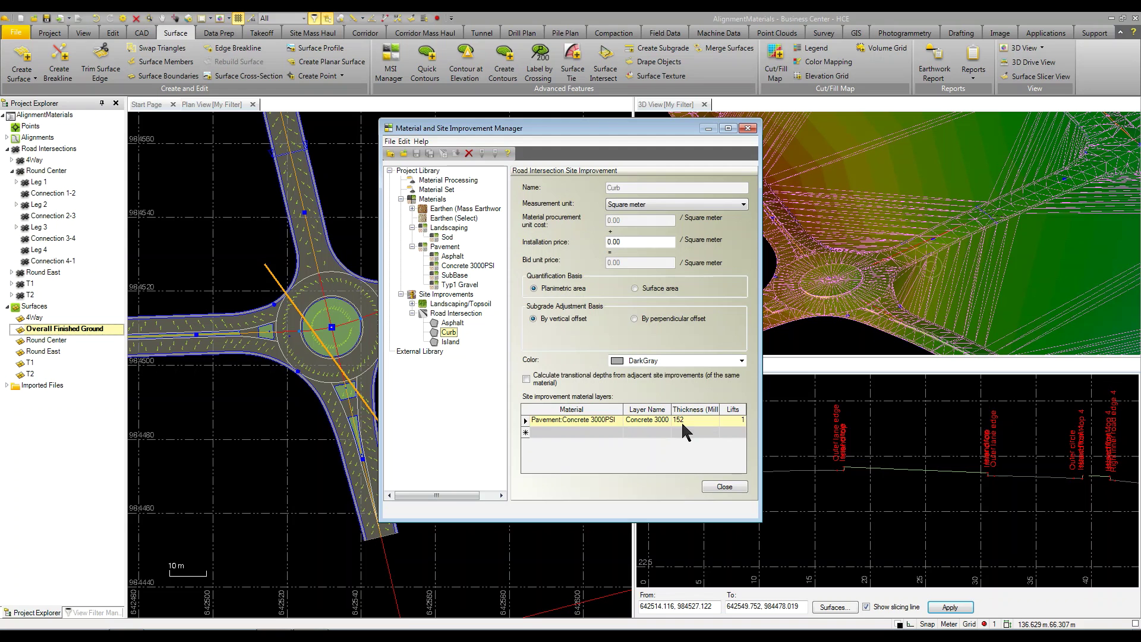
pyautogui.click(450, 342)
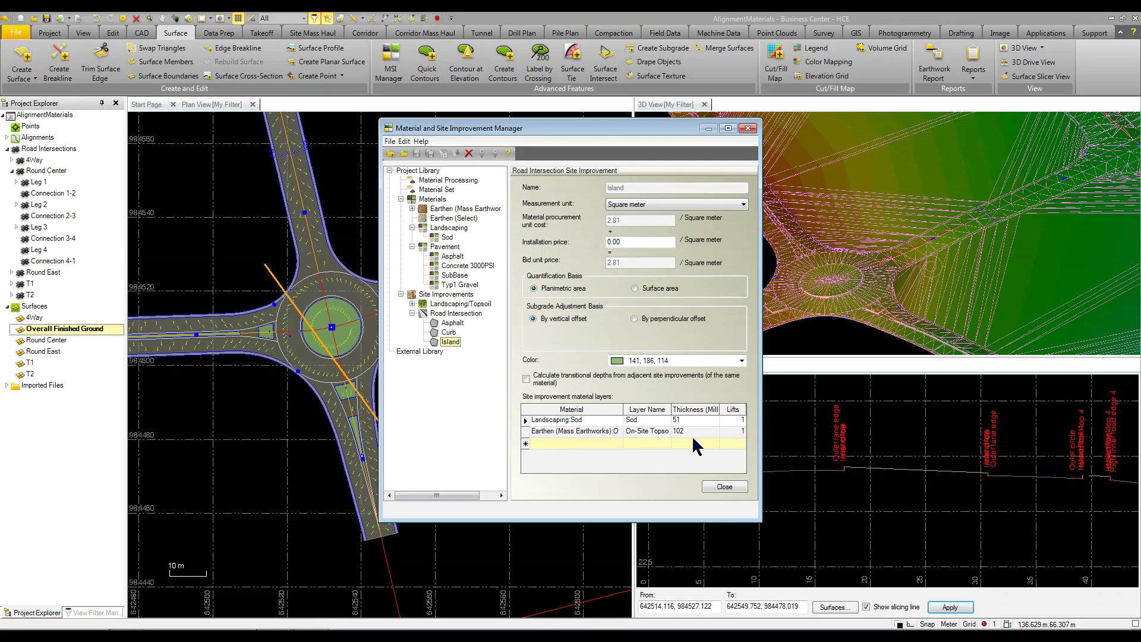
pyautogui.click(725, 487)
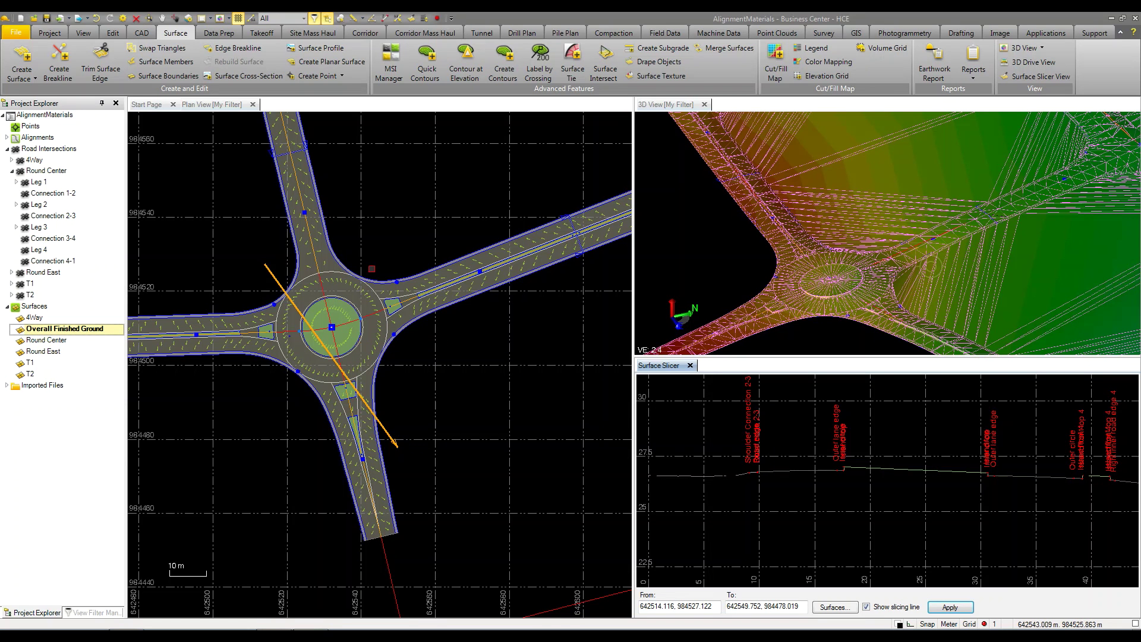
pyautogui.click(261, 34)
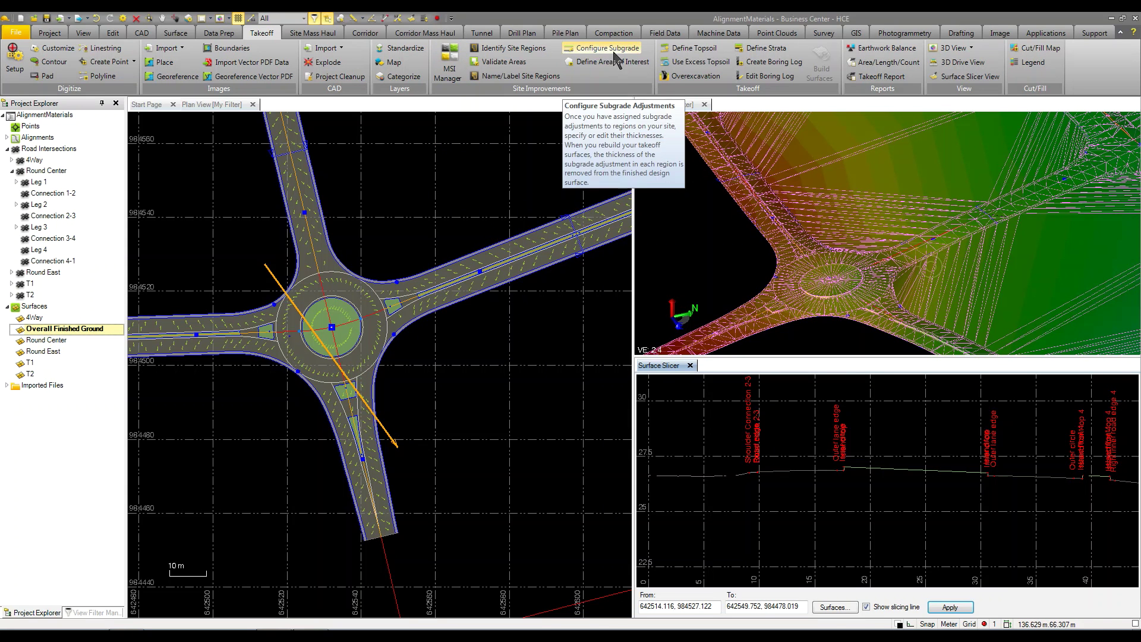
pyautogui.click(178, 34)
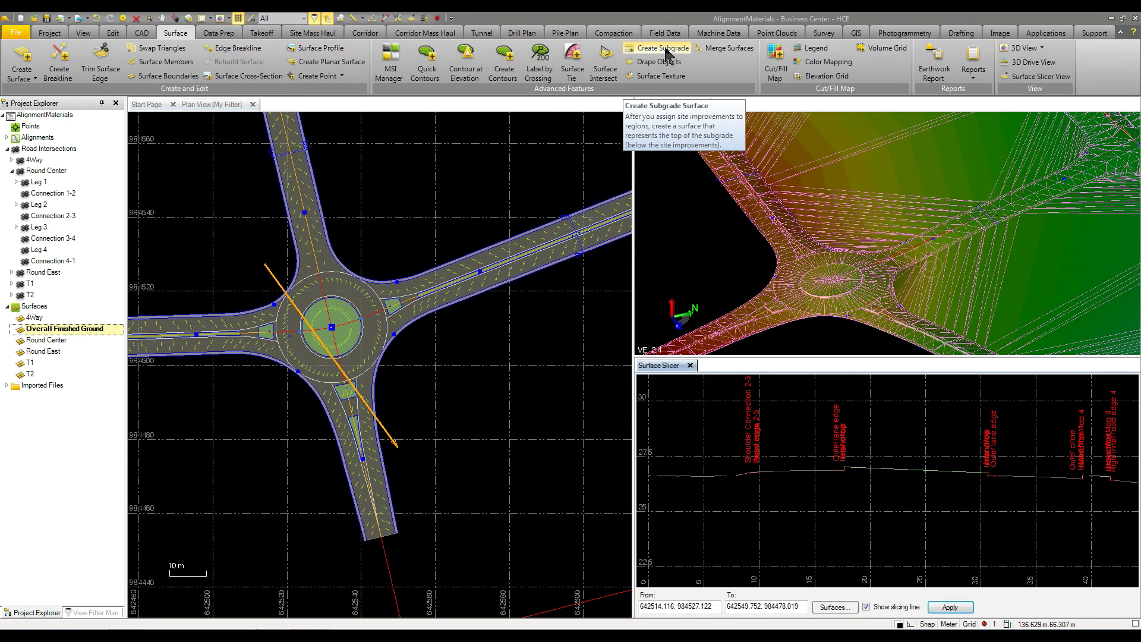
pyautogui.click(85, 34)
pyautogui.click(52, 34)
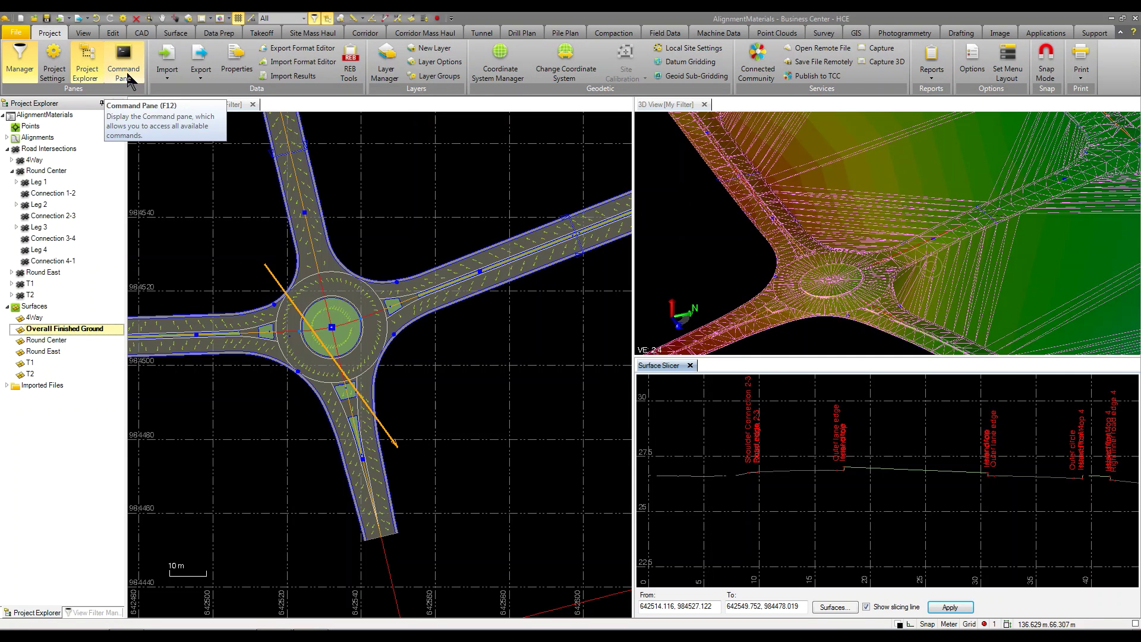
# Step: Create a subgrade surface named Overall Subgrade from the Overall Finished Ground reference surface at the bottom of engineered materials
pyautogui.click(185, 36)
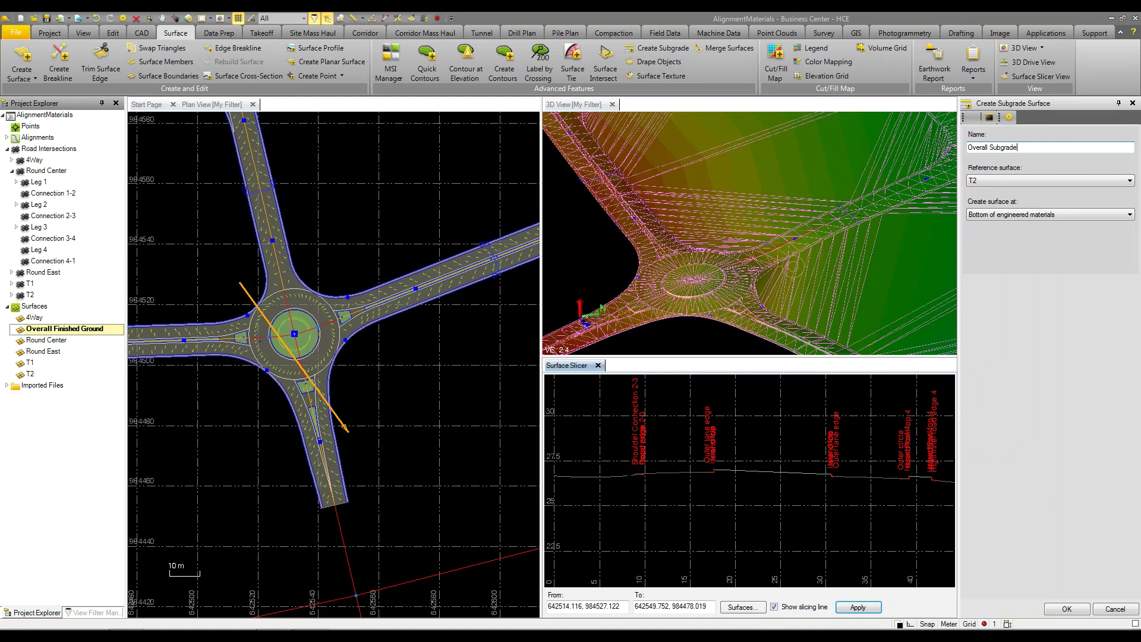
pyautogui.click(981, 182)
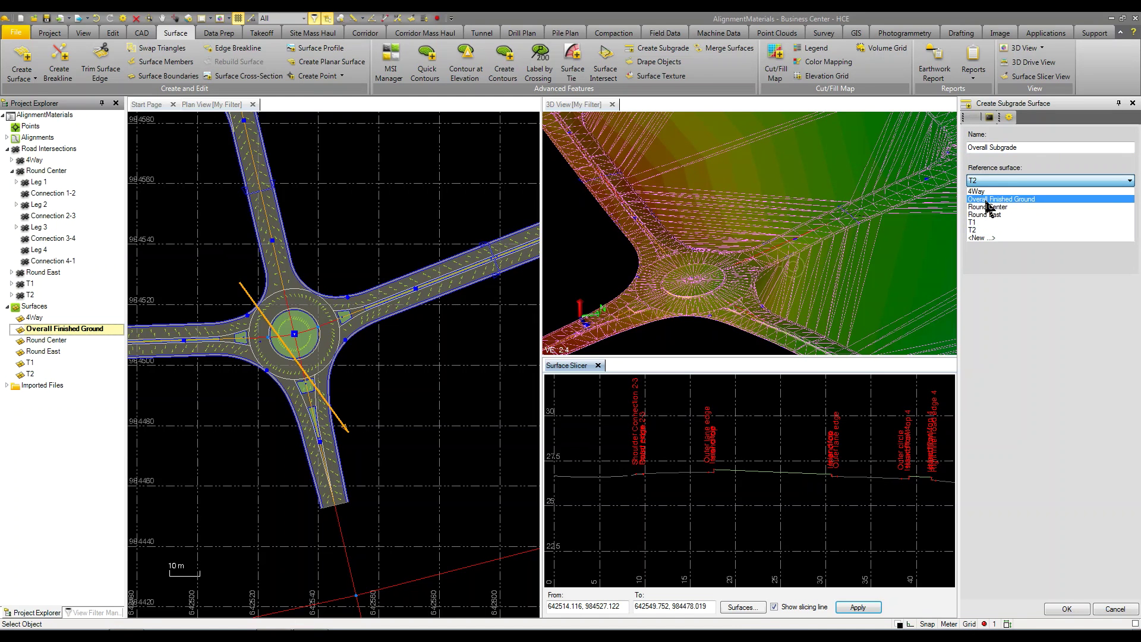
pyautogui.click(987, 200)
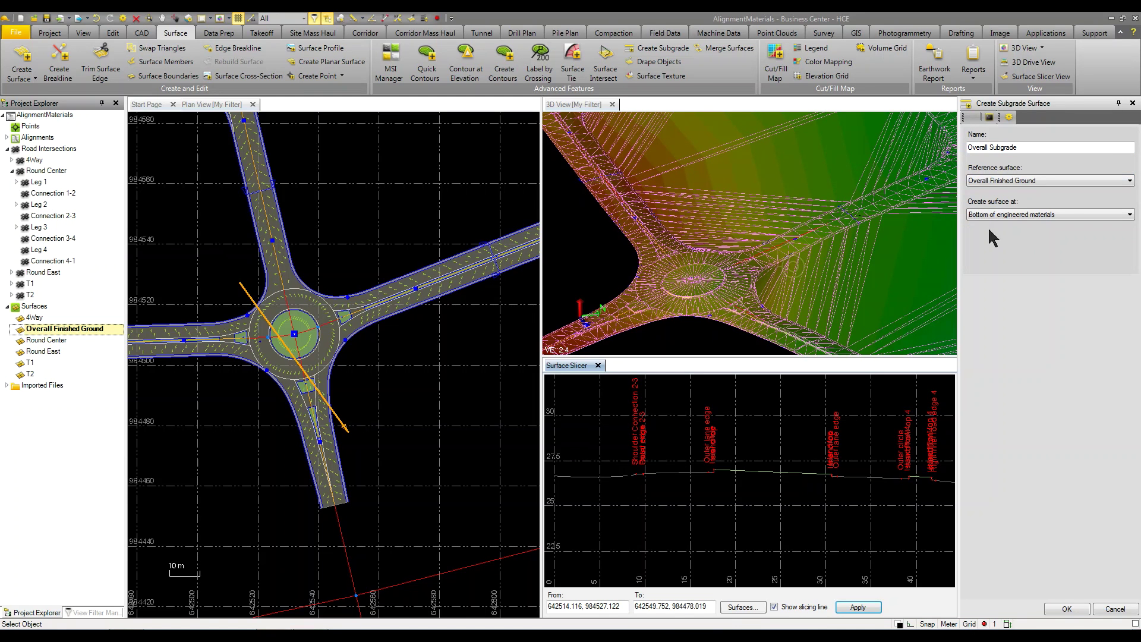
pyautogui.click(987, 212)
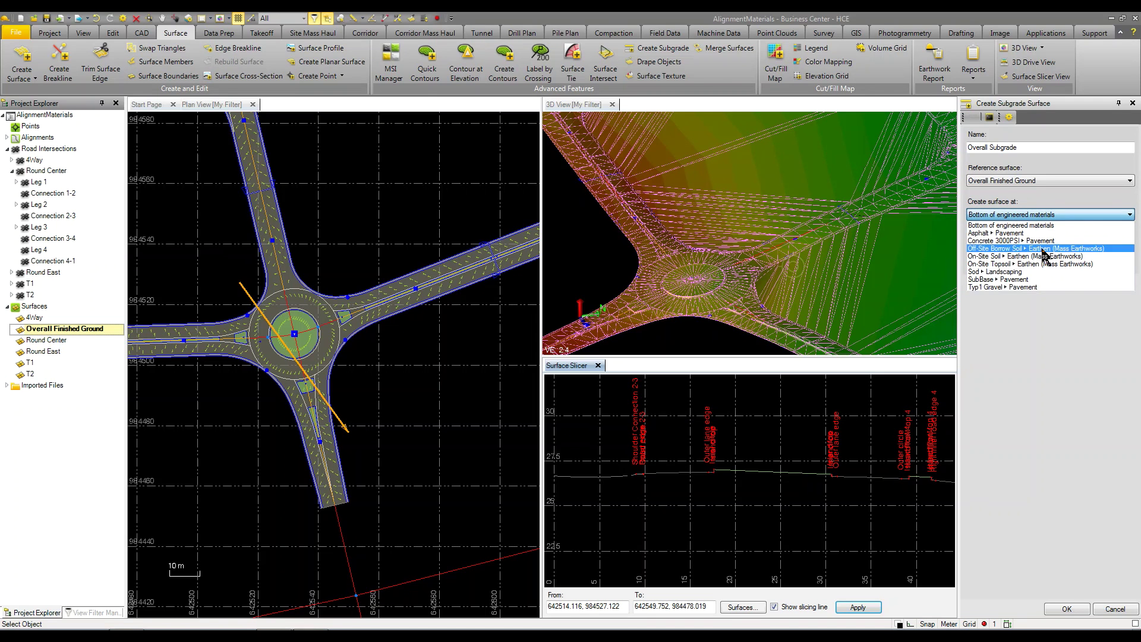
pyautogui.click(1017, 224)
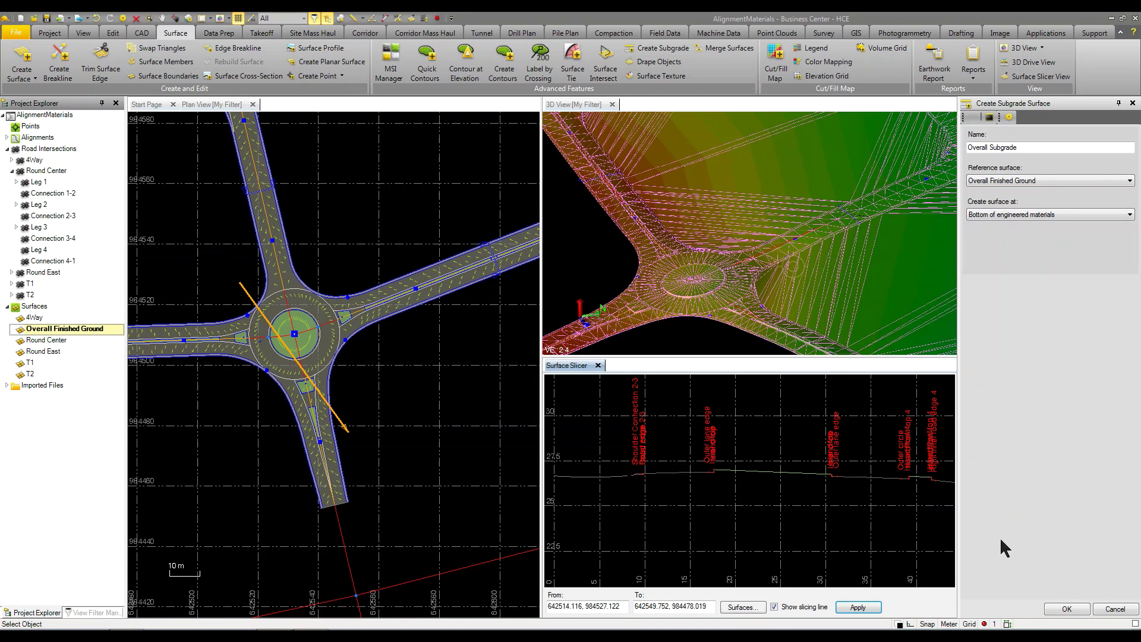
pyautogui.click(1066, 609)
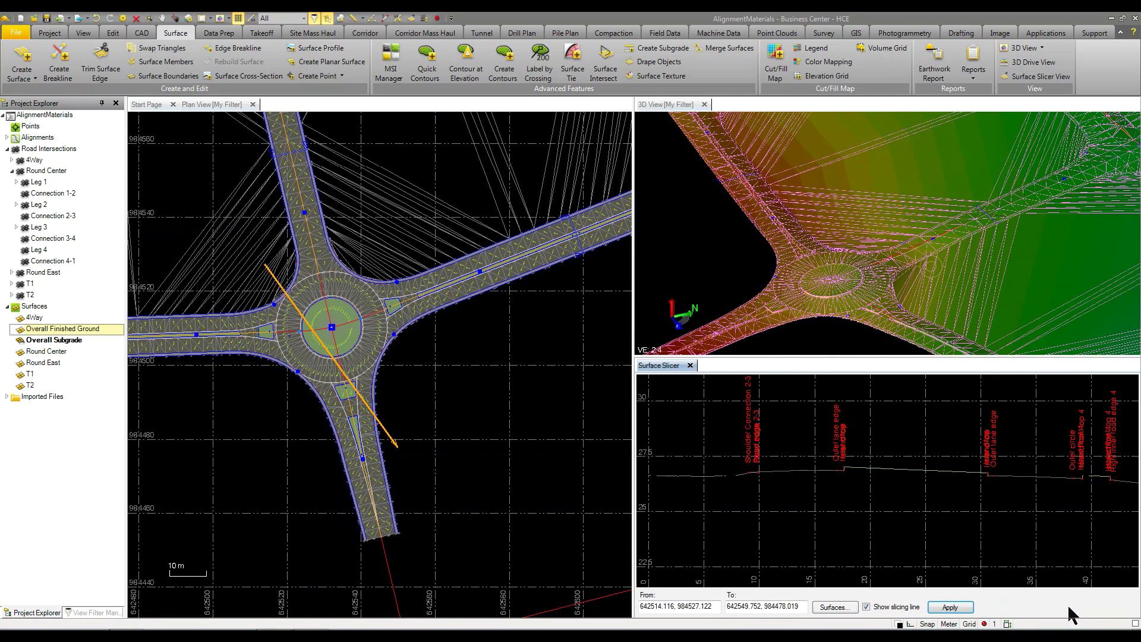
# Step: Add the Overall Subgrade surface to the surface slice and compare it with Overall Finished Ground in cross-section
pyautogui.click(381, 225)
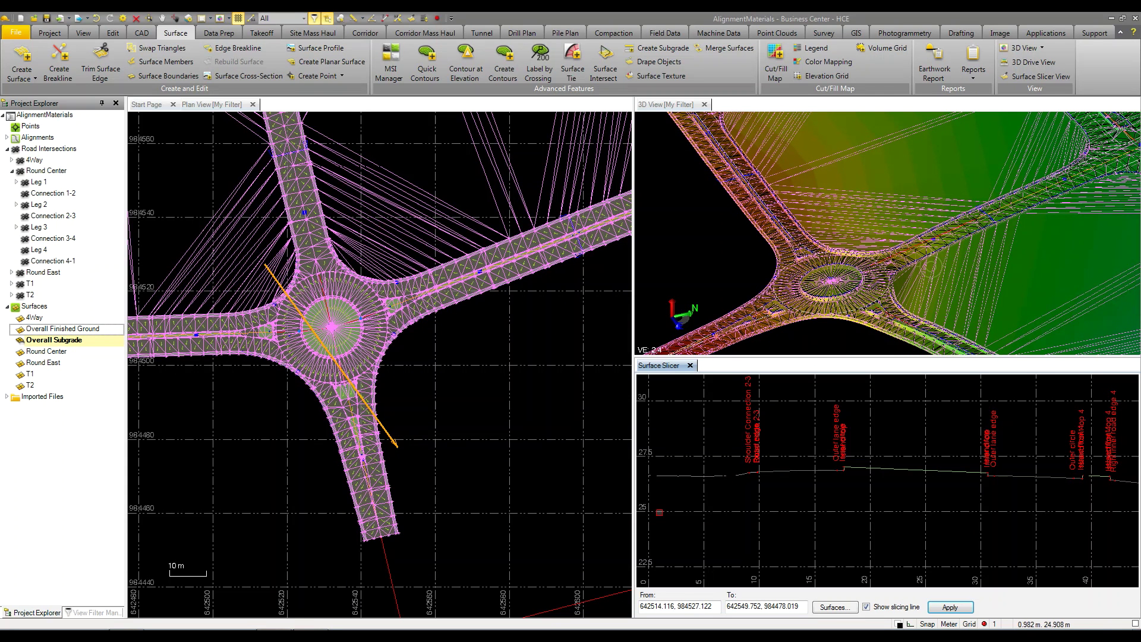
pyautogui.click(833, 606)
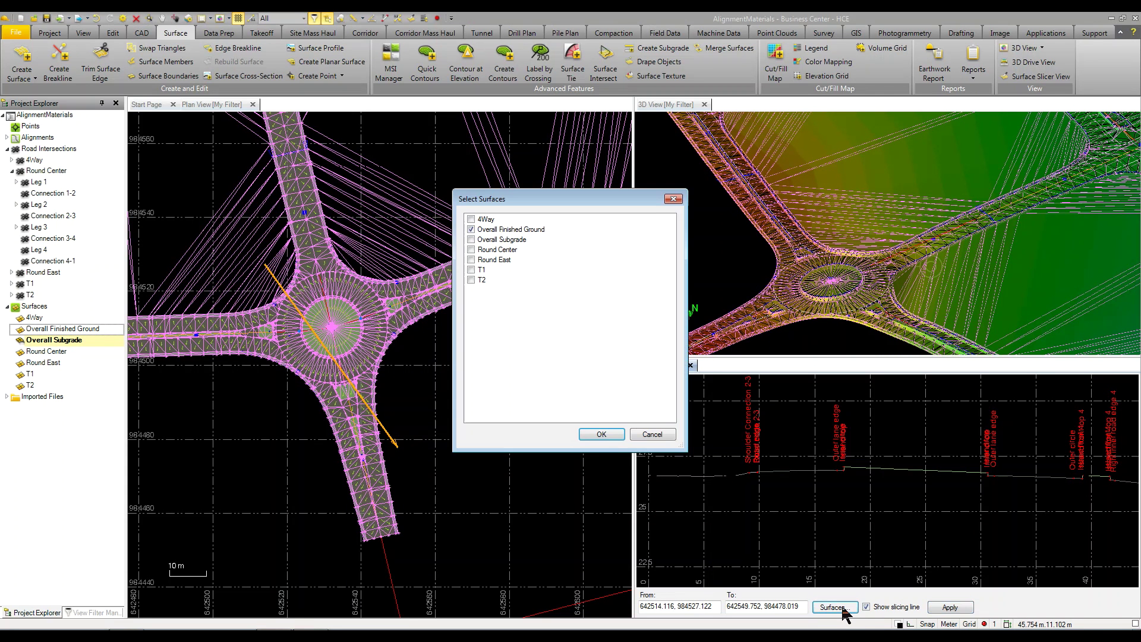
pyautogui.click(471, 240)
pyautogui.click(601, 434)
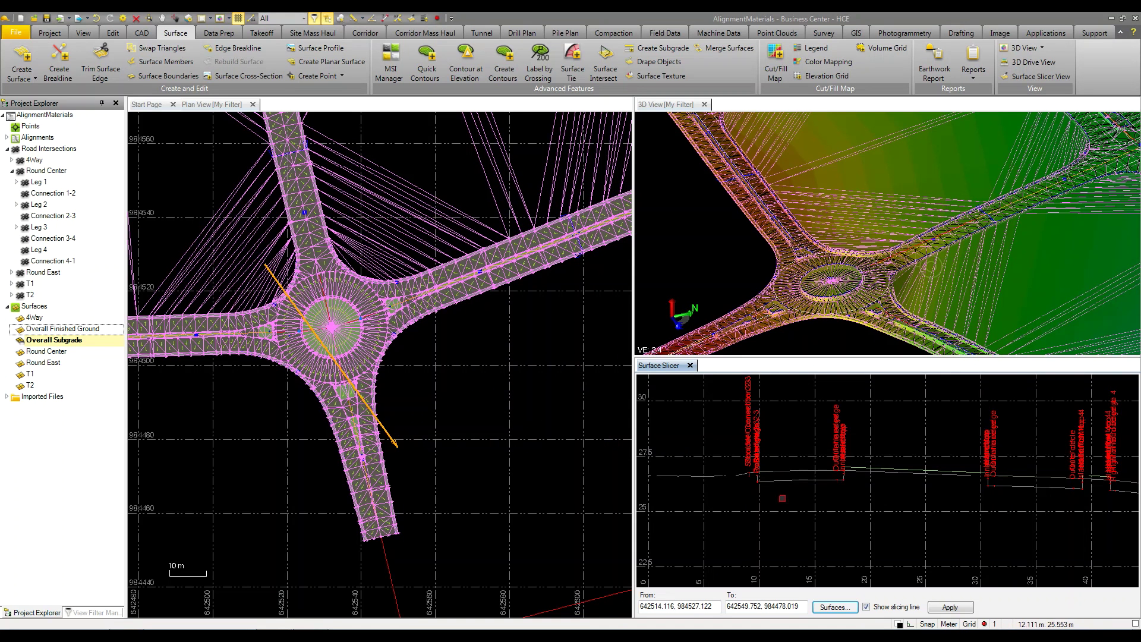
pyautogui.scroll(2, 775, 480)
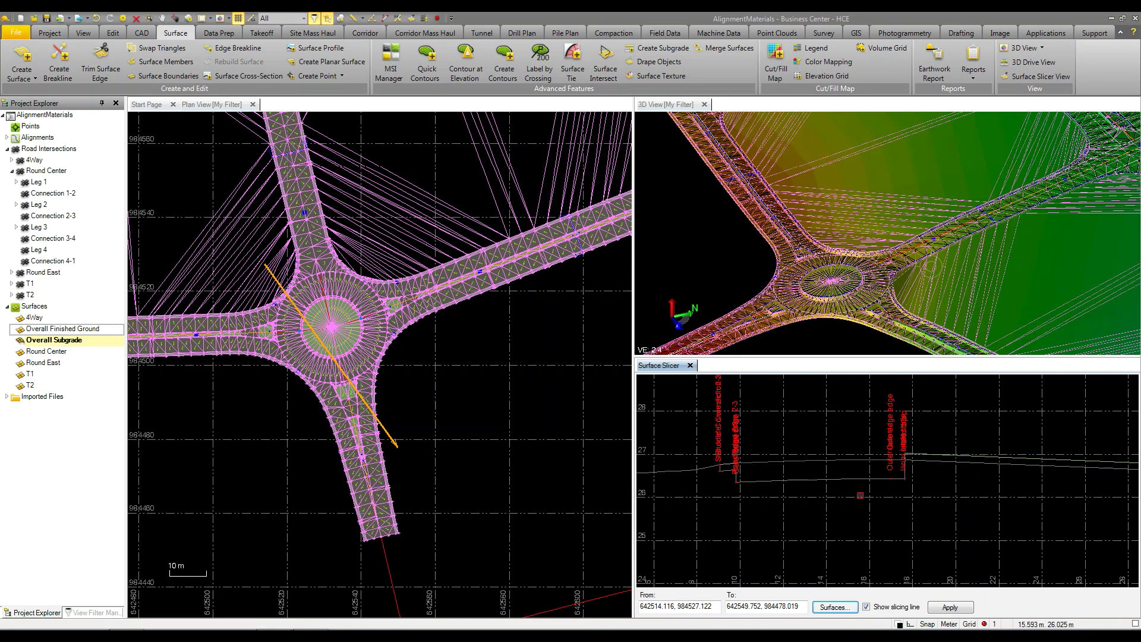
pyautogui.scroll(1, 910, 490)
pyautogui.scroll(1, 893, 472)
pyautogui.scroll(1, 893, 472)
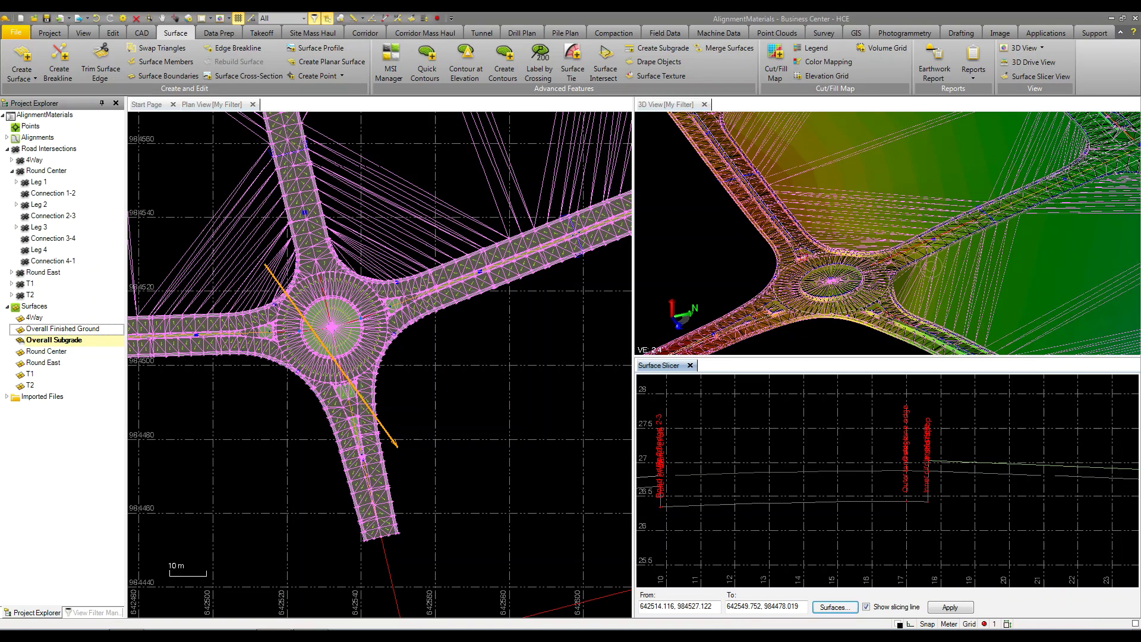
# Step: Filter the views so that Overall Subgrade is the only surface shown, and inspect it in 3D and in the slice
pyautogui.scroll(4, 804, 257)
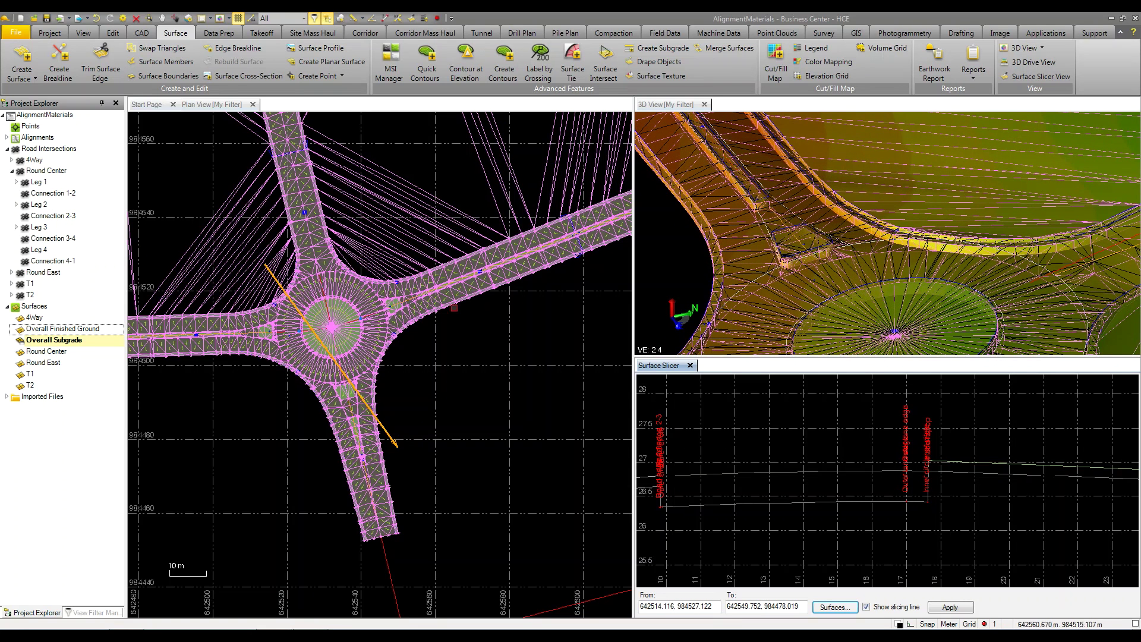
pyautogui.click(560, 363)
pyautogui.click(81, 613)
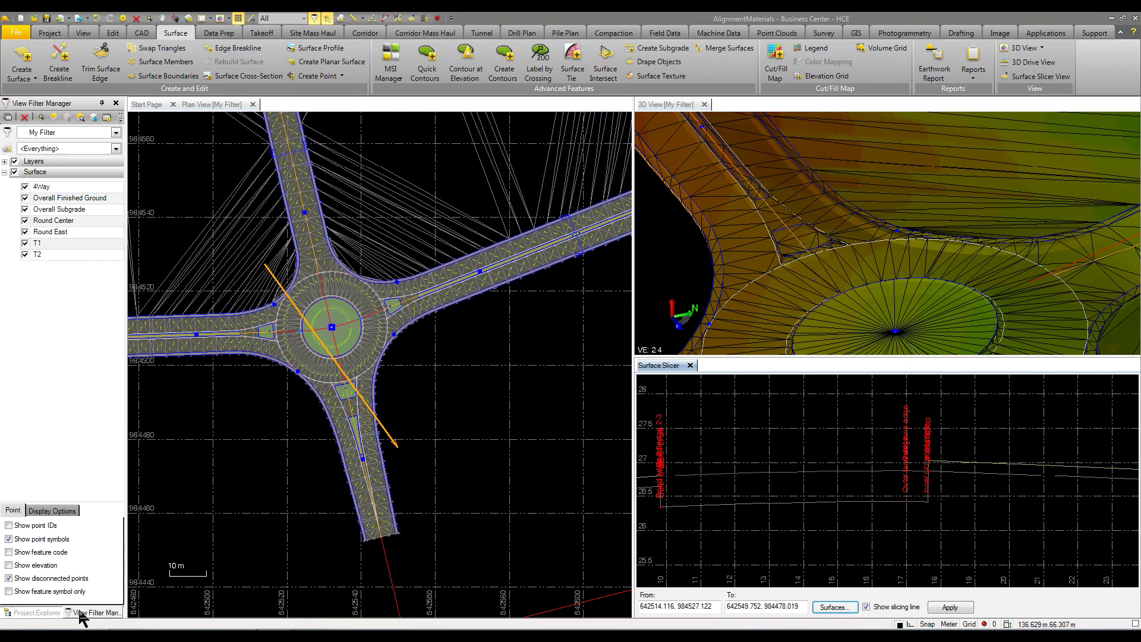
pyautogui.click(15, 171)
pyautogui.click(25, 209)
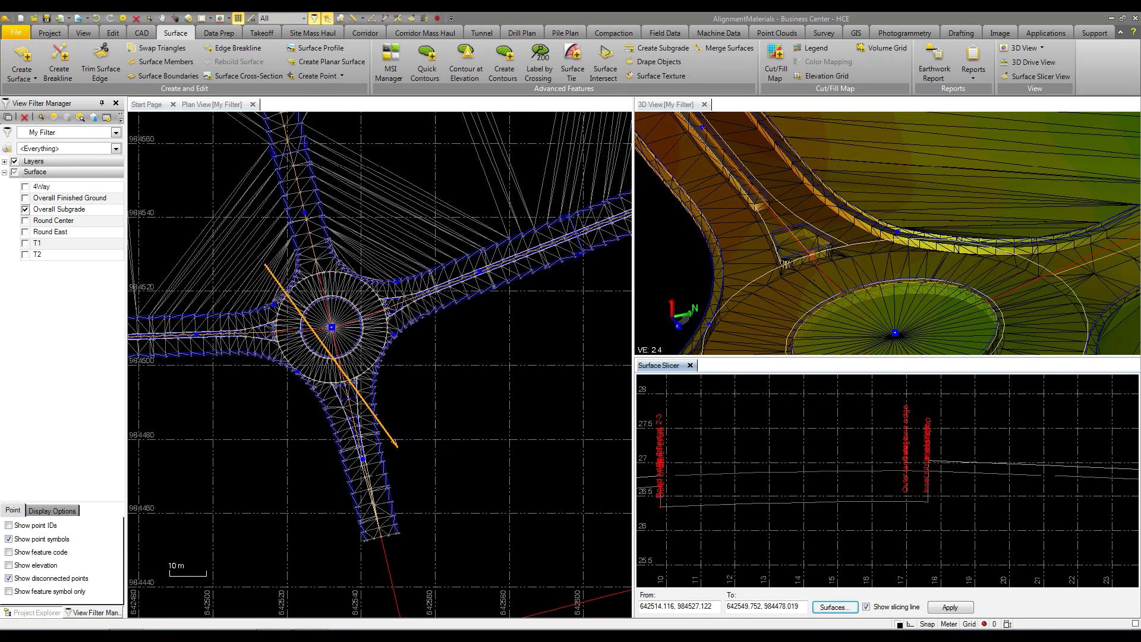
pyautogui.scroll(-6, 815, 293)
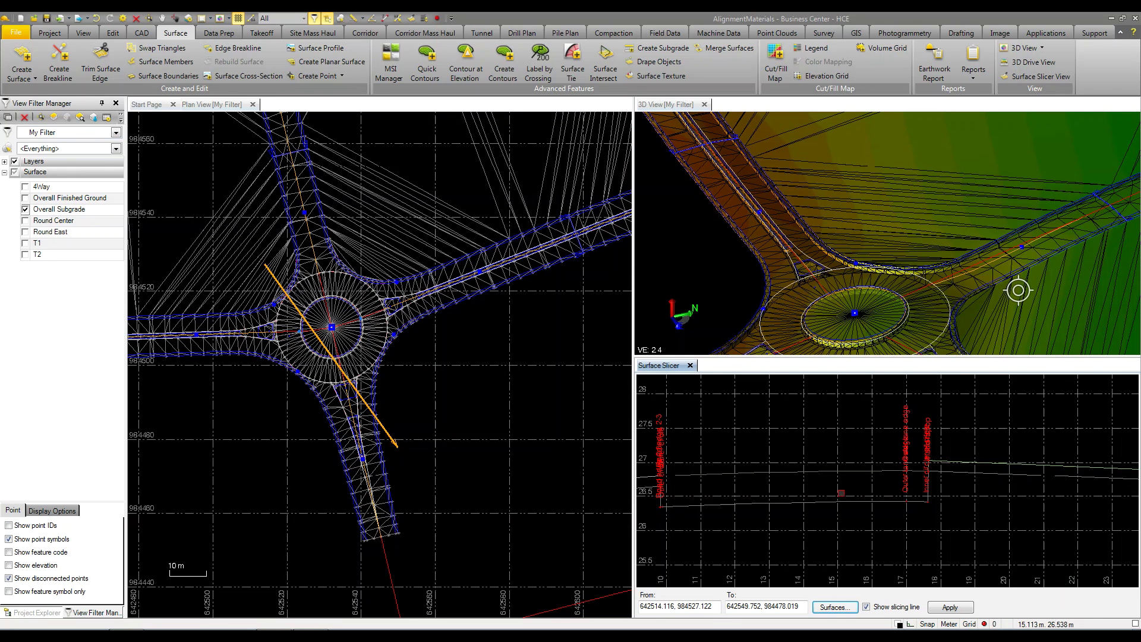
pyautogui.scroll(-5, 841, 493)
pyautogui.scroll(3, 832, 504)
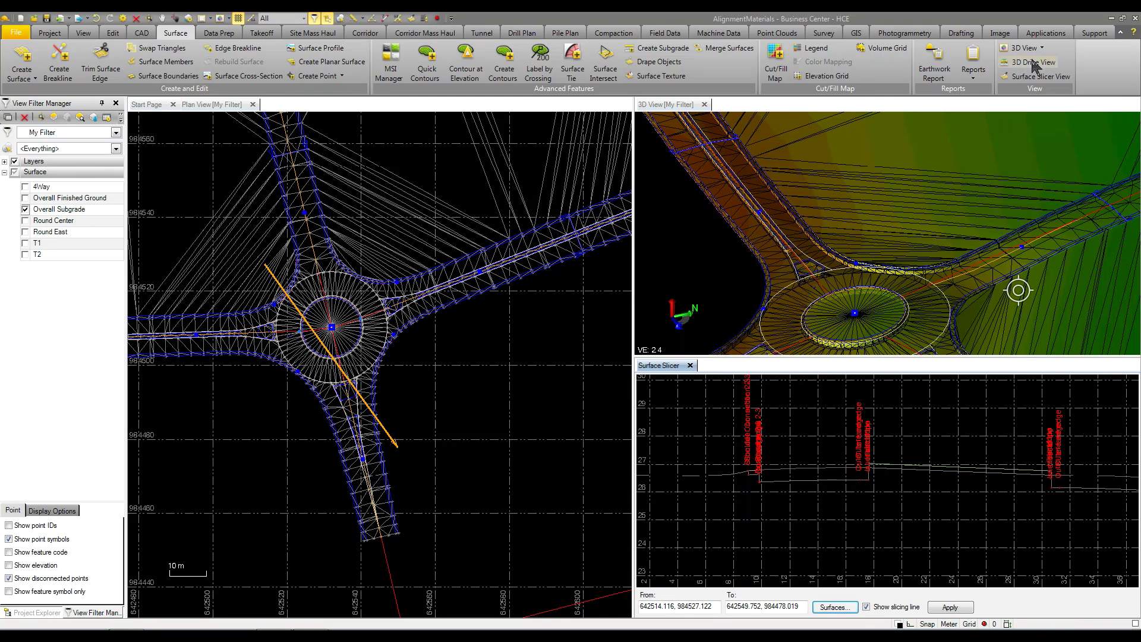
# Step: Set up a surface-to-surface earthwork report with Overall Subgrade as the initial surface
pyautogui.click(971, 64)
pyautogui.click(934, 61)
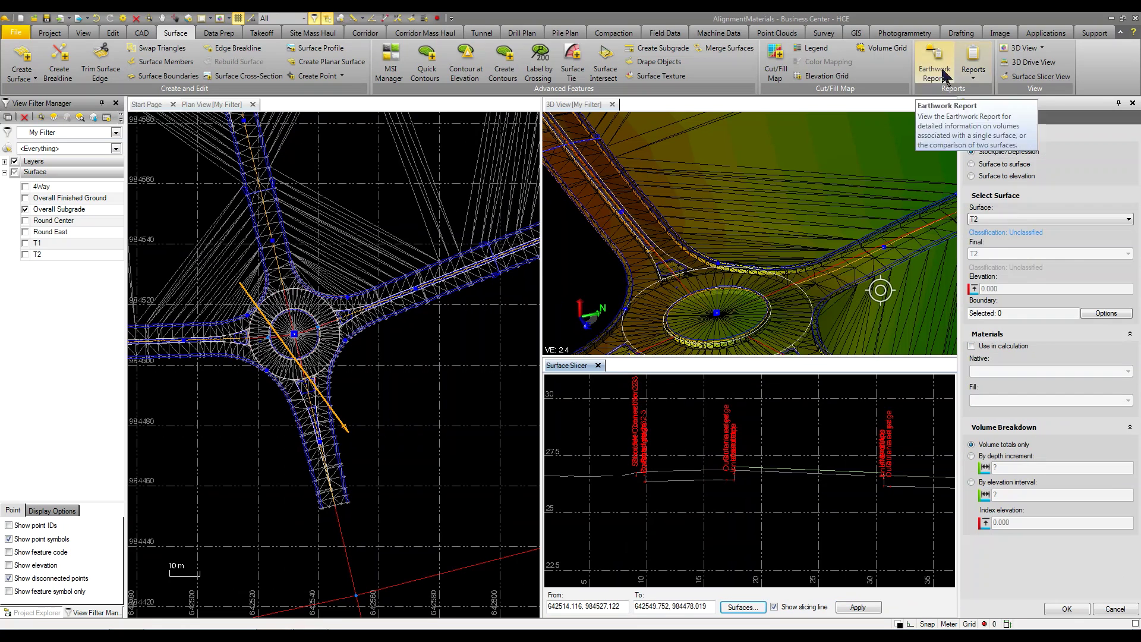
pyautogui.click(1010, 220)
pyautogui.click(1006, 246)
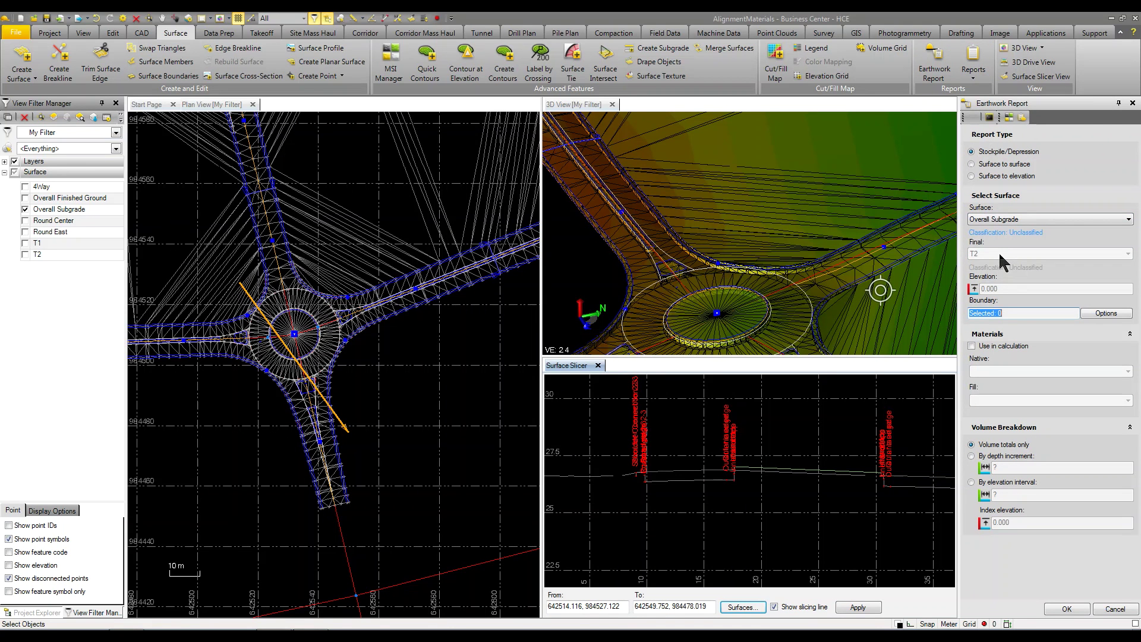
pyautogui.click(999, 165)
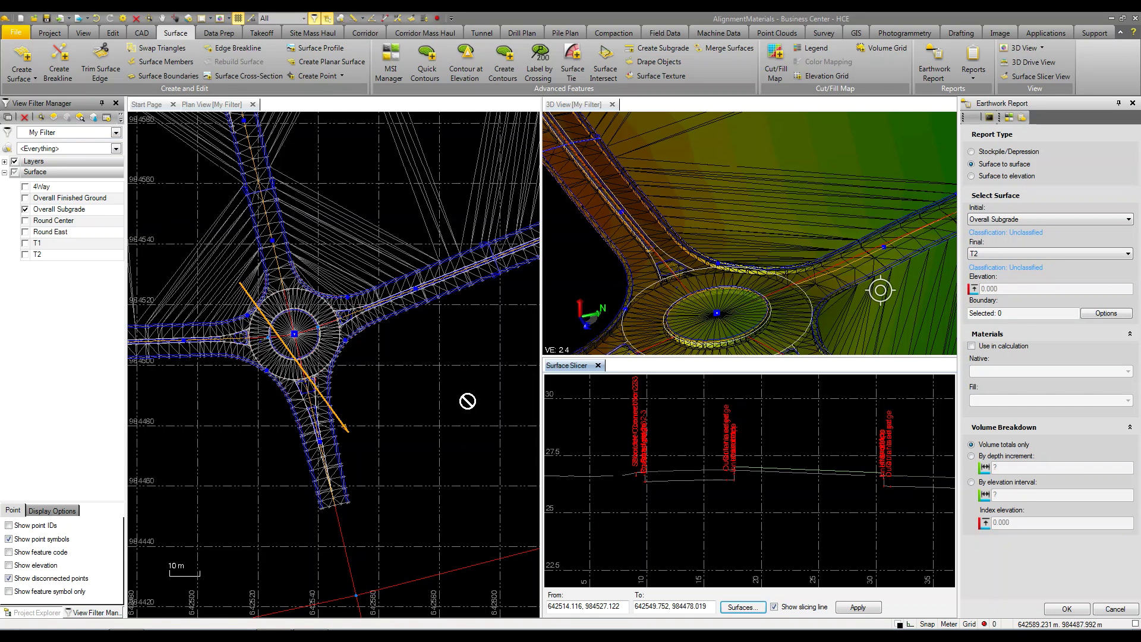
pyautogui.scroll(-5, 467, 401)
pyautogui.moveTo(467, 401); pyautogui.dragTo(408, 418, button='middle')
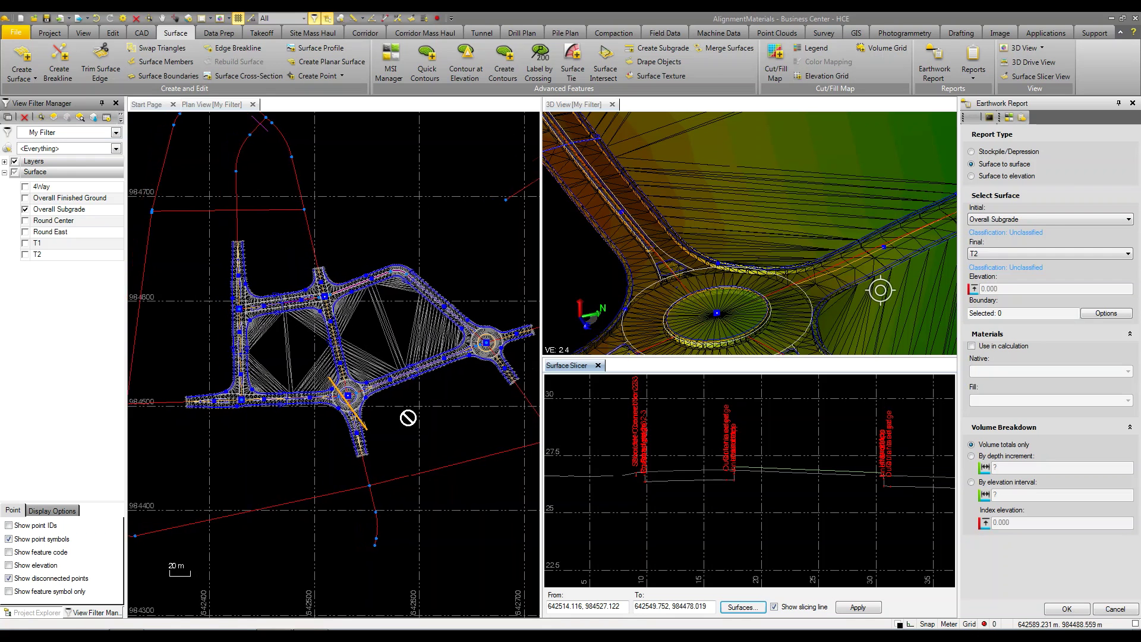
pyautogui.scroll(2, 408, 418)
pyautogui.scroll(3, 325, 399)
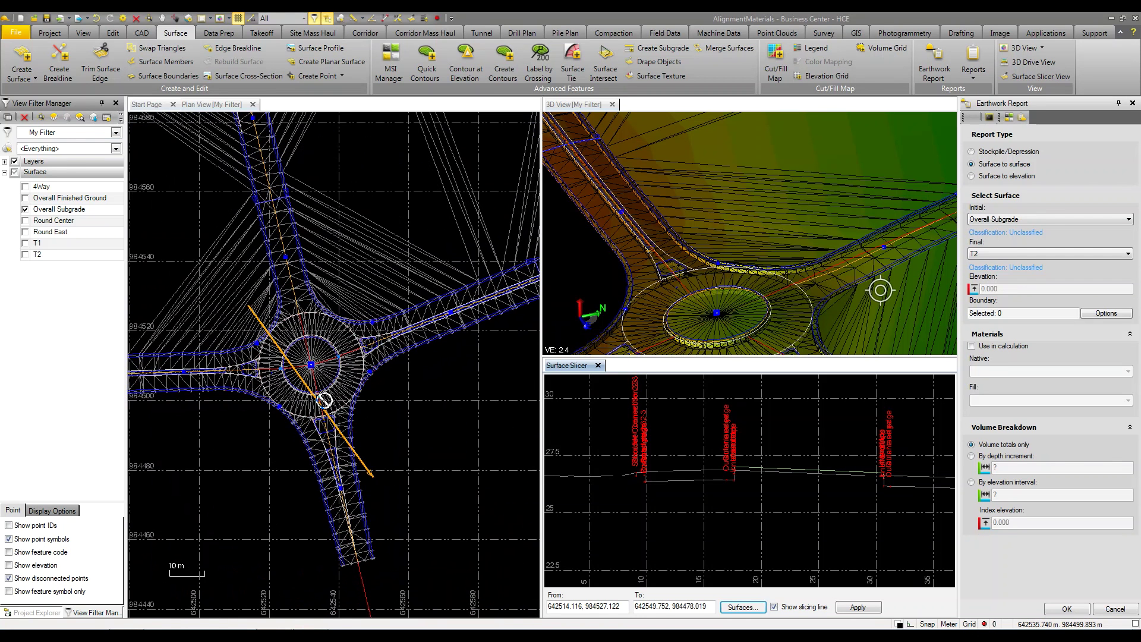